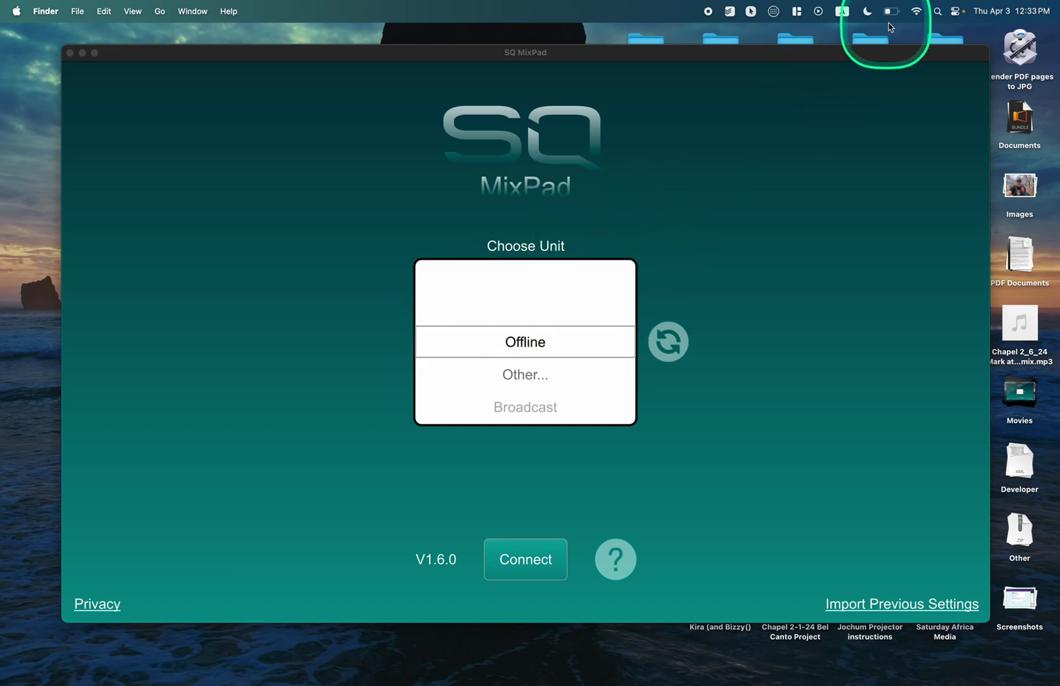
- Check the Wi-Fi network list, then quit SQ MixPad and relaunch it via Spotlight
{"action": "left_click", "coordinate": [916, 13]}
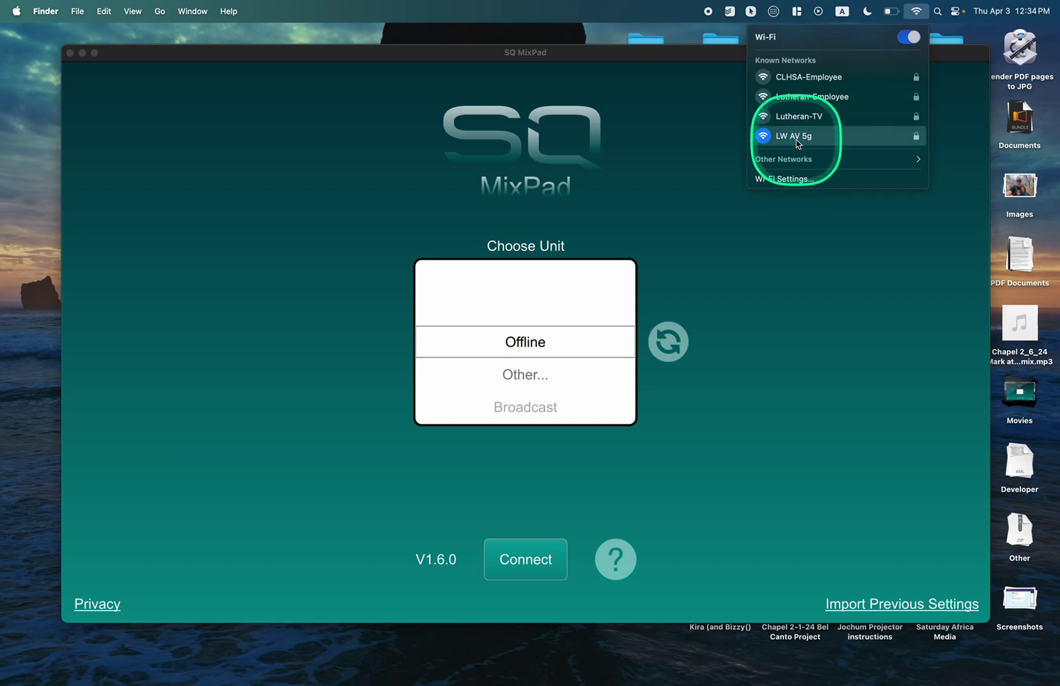
{"action": "left_click", "coordinate": [778, 286]}
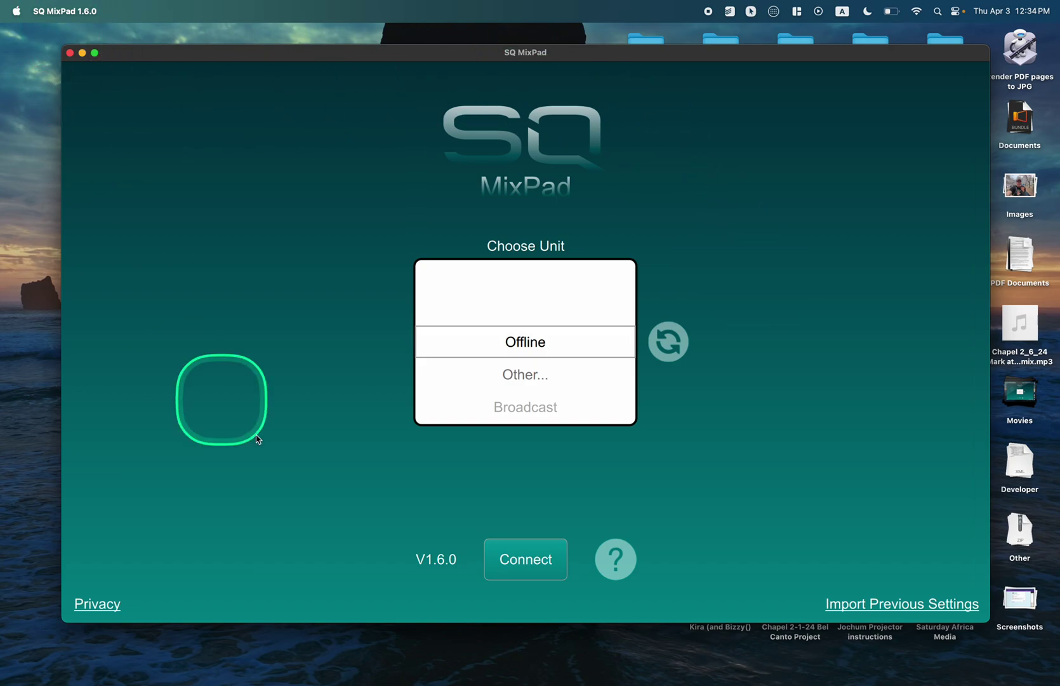
{"action": "left_click", "coordinate": [70, 54]}
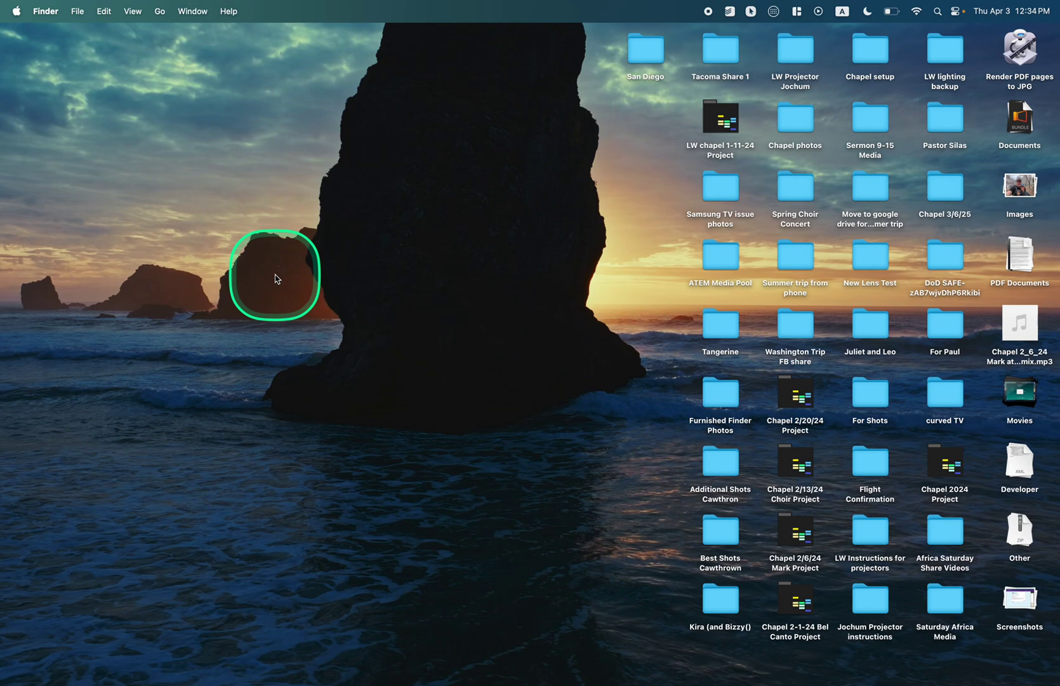
{"action": "key", "text": "super+space"}
{"action": "type", "text": "s"}
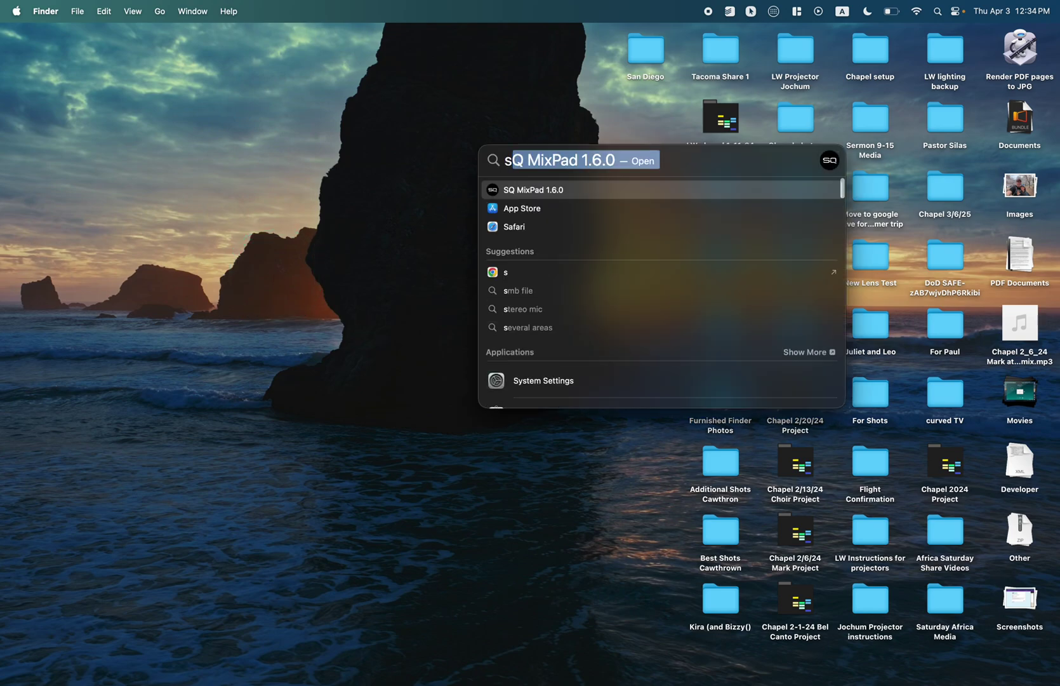
{"action": "key", "text": "Return"}
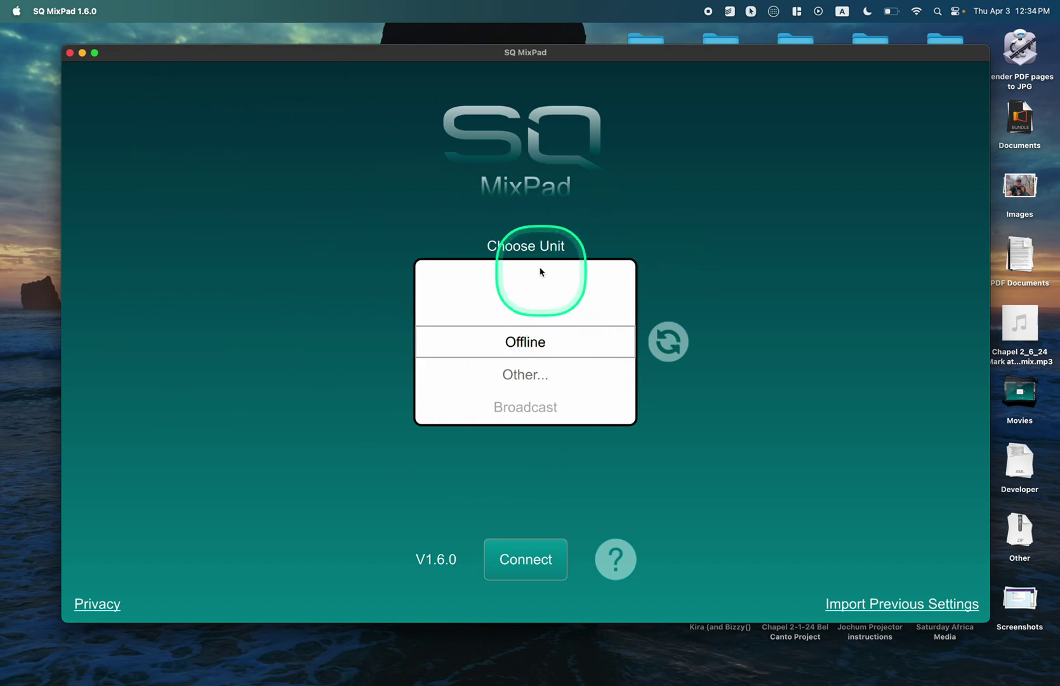
- Rescan for mixers, scroll the unit list to Jochum Sound and connect to it
{"action": "left_click", "coordinate": [669, 346]}
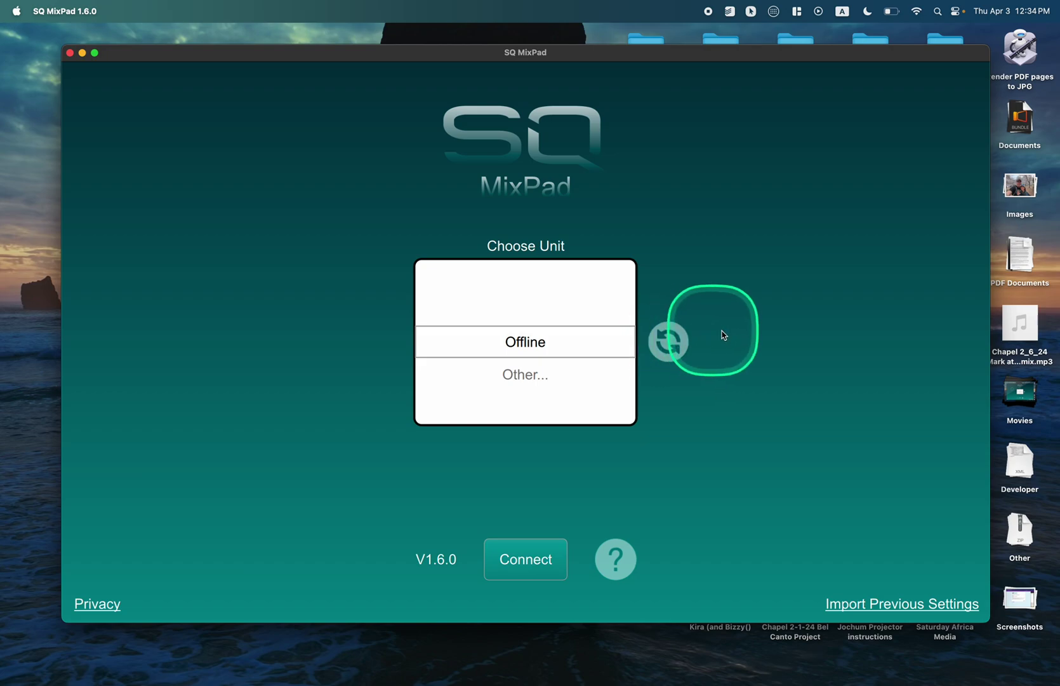
{"action": "scroll", "coordinate": [572, 343], "scroll_direction": "down", "scroll_amount": 3}
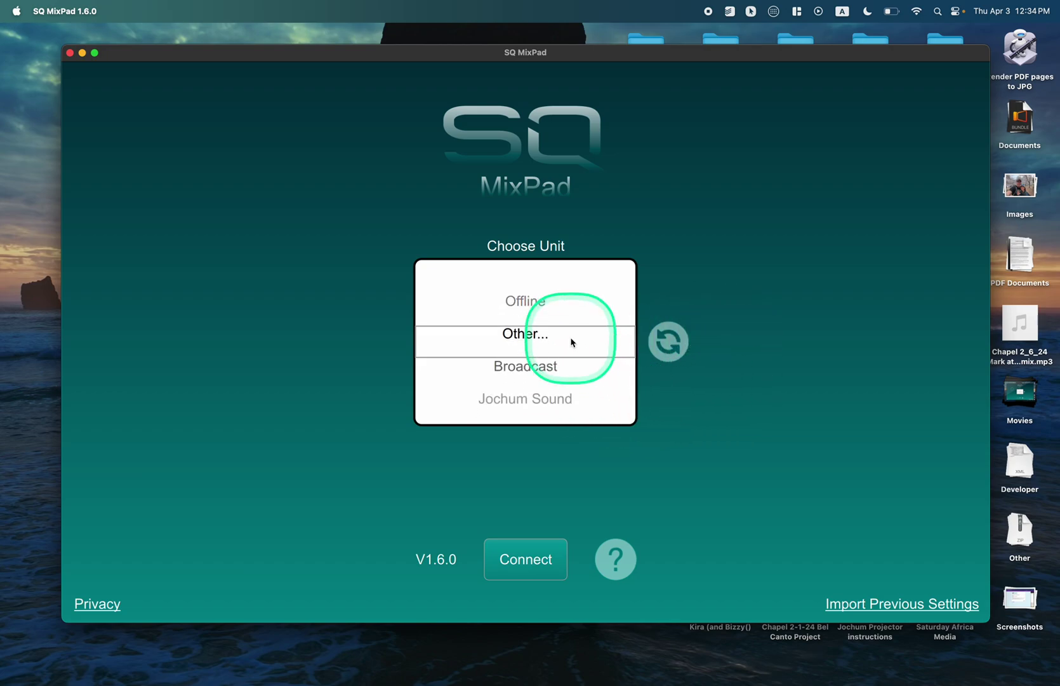
{"action": "scroll", "coordinate": [571, 343], "scroll_direction": "up", "scroll_amount": 2}
{"action": "scroll", "coordinate": [572, 343], "scroll_direction": "up", "scroll_amount": 1}
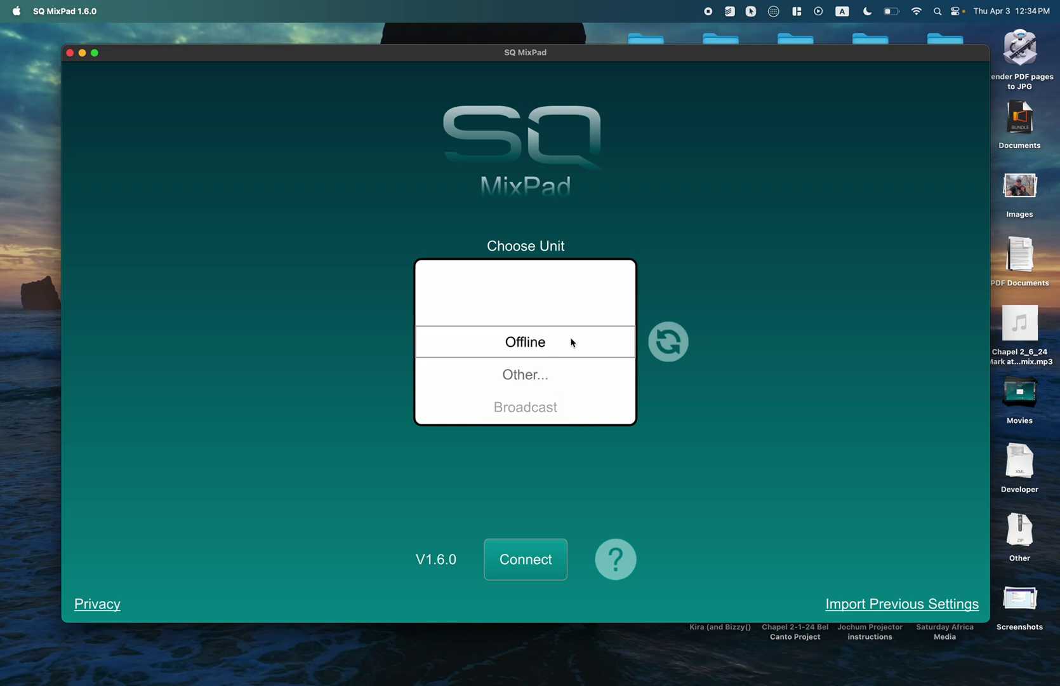
{"action": "left_click", "coordinate": [531, 343]}
{"action": "scroll", "coordinate": [535, 347], "scroll_direction": "down", "scroll_amount": 1}
{"action": "scroll", "coordinate": [532, 347], "scroll_direction": "down", "scroll_amount": 2}
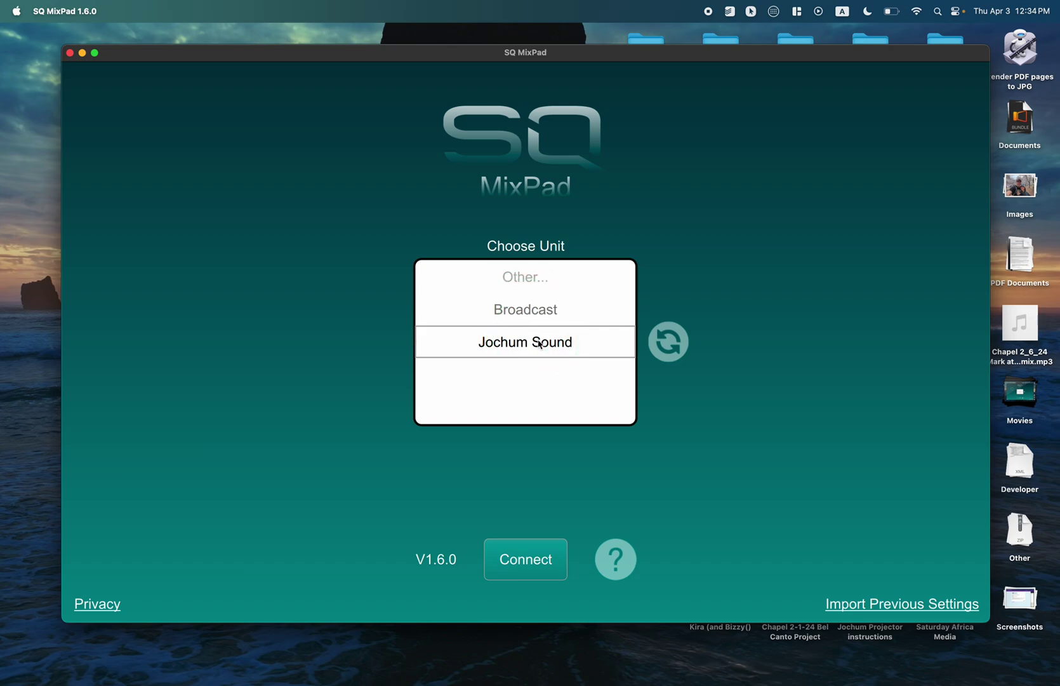
{"action": "left_click", "coordinate": [532, 560]}
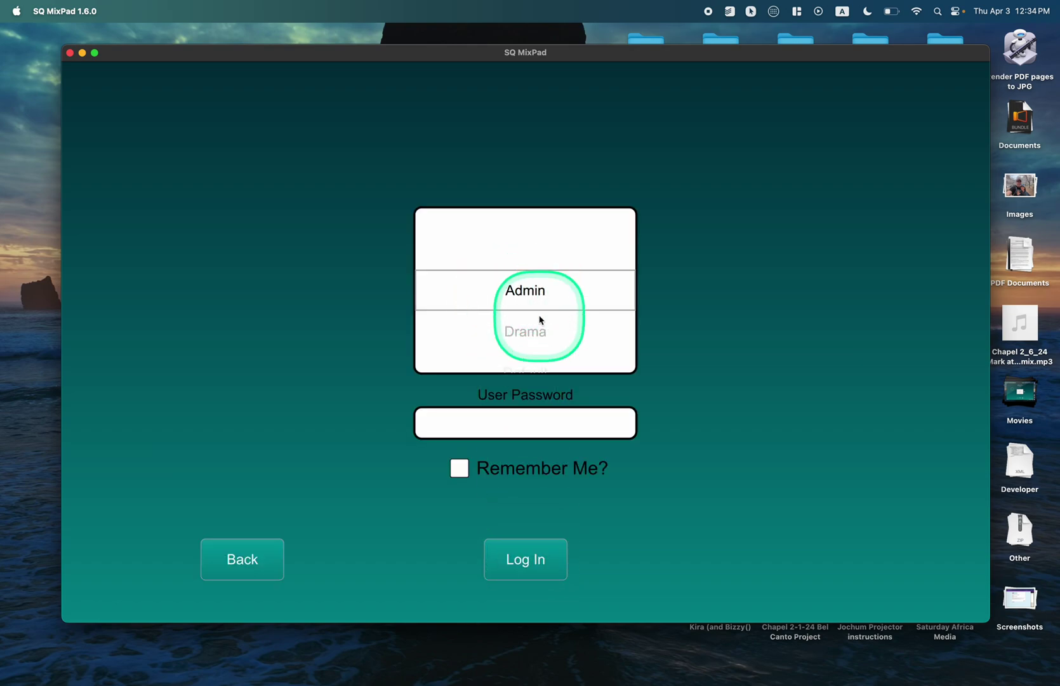
- Select Admin in the user list and enter its four-character password
{"action": "scroll", "coordinate": [540, 319], "scroll_direction": "down", "scroll_amount": 4}
{"action": "scroll", "coordinate": [540, 319], "scroll_direction": "down", "scroll_amount": 1}
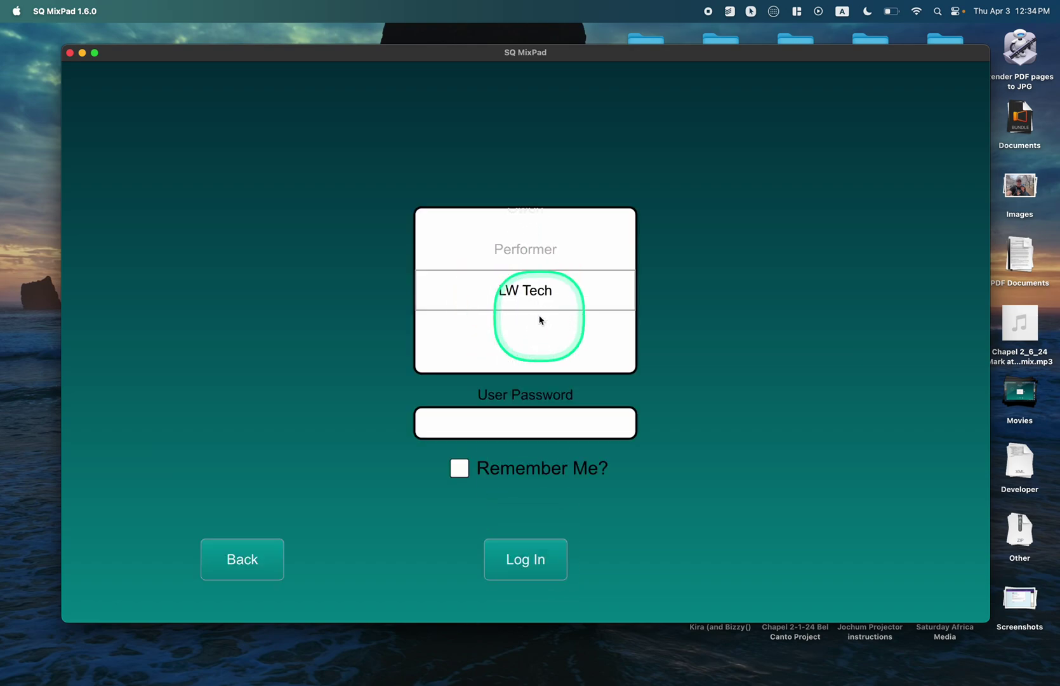
{"action": "scroll", "coordinate": [540, 320], "scroll_direction": "up", "scroll_amount": 5}
{"action": "scroll", "coordinate": [540, 319], "scroll_direction": "down", "scroll_amount": 2}
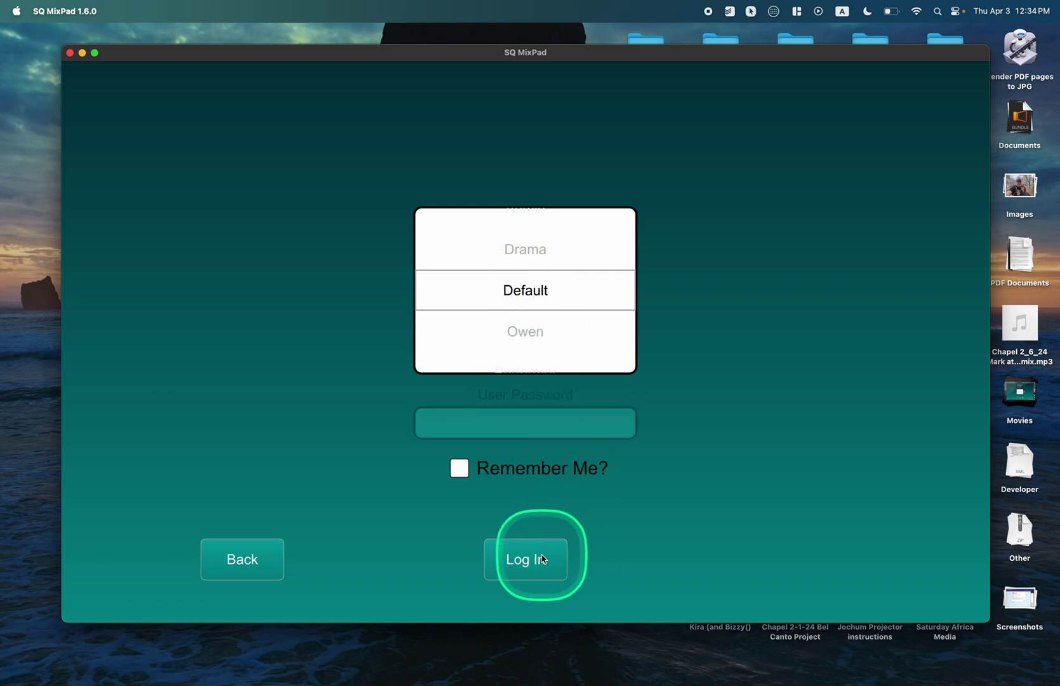
{"action": "scroll", "coordinate": [514, 264], "scroll_direction": "up", "scroll_amount": 2}
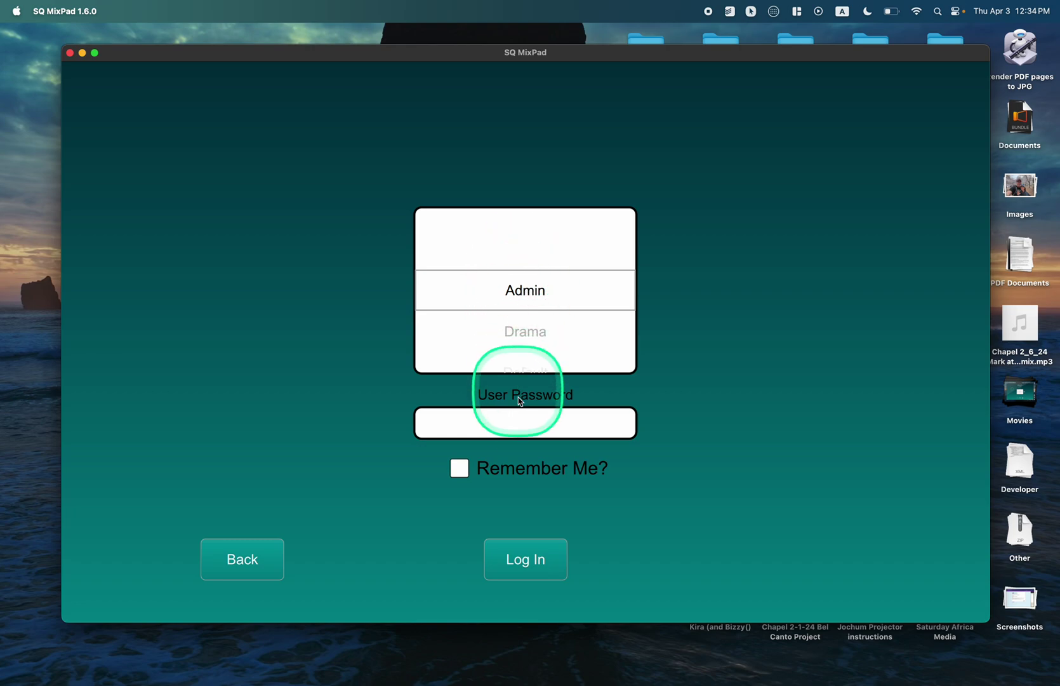
{"action": "left_click", "coordinate": [507, 422]}
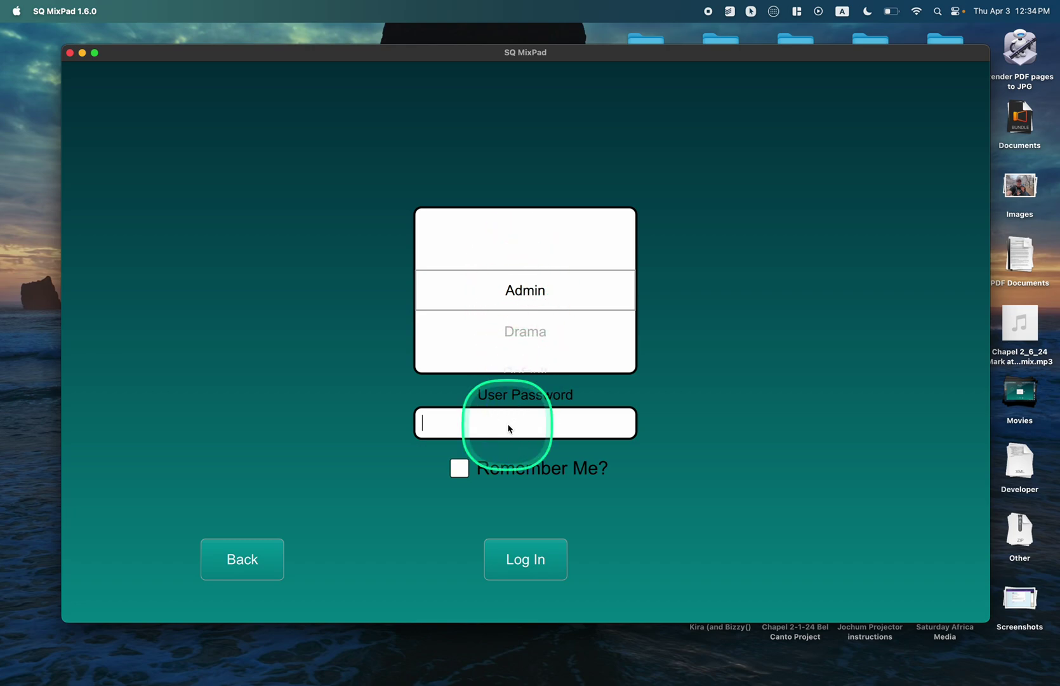
{"action": "type", "text": "••••"}
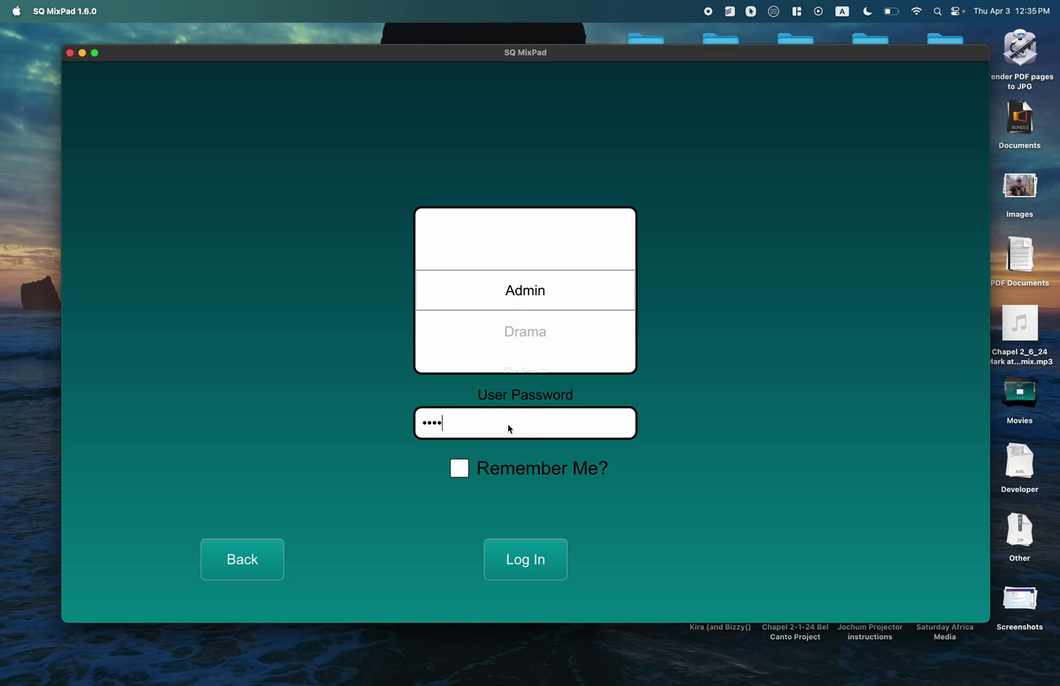
- Log in as Admin and browse the Mix and FX fader layers, ending back on Inputs
{"action": "left_click", "coordinate": [516, 566]}
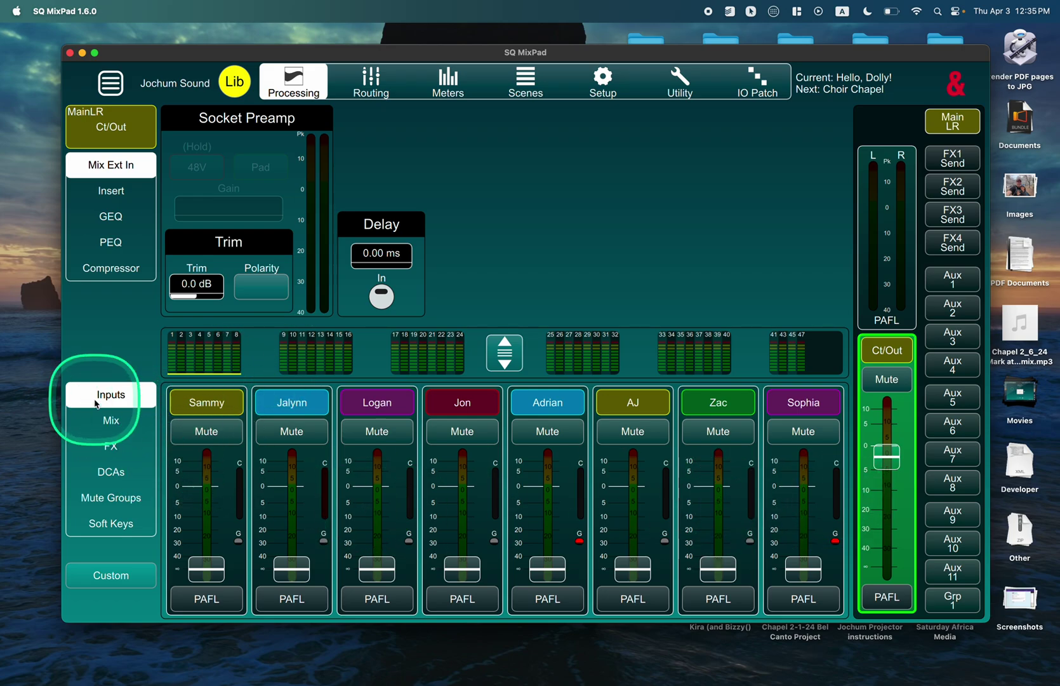
{"action": "left_click", "coordinate": [111, 421]}
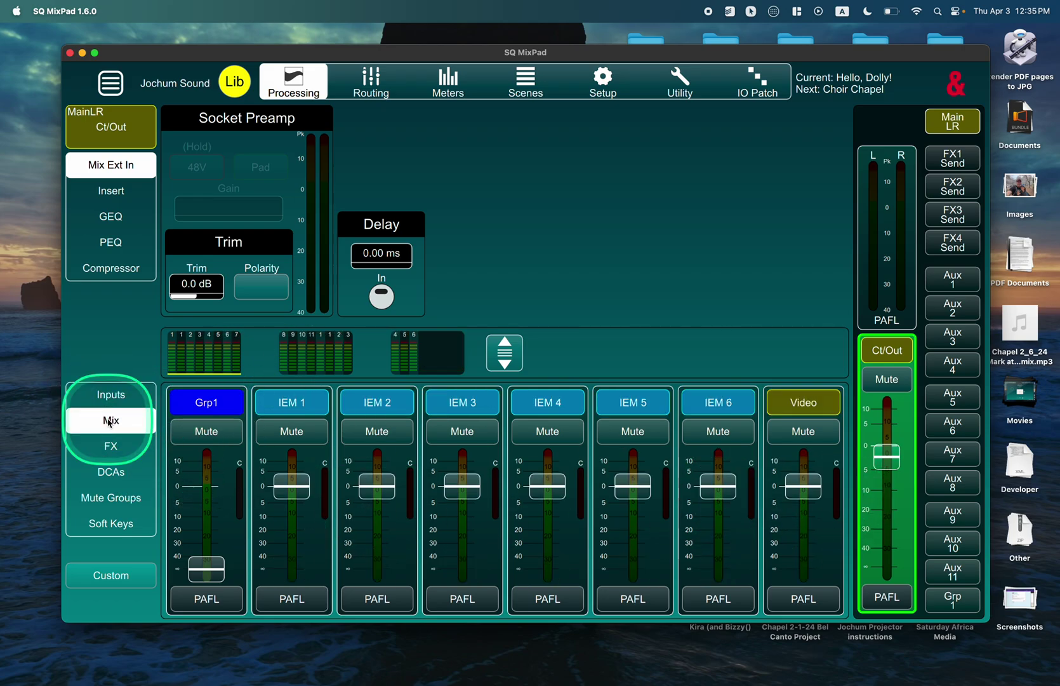
{"action": "left_click", "coordinate": [111, 394]}
{"action": "left_click", "coordinate": [108, 424]}
{"action": "left_click", "coordinate": [110, 446]}
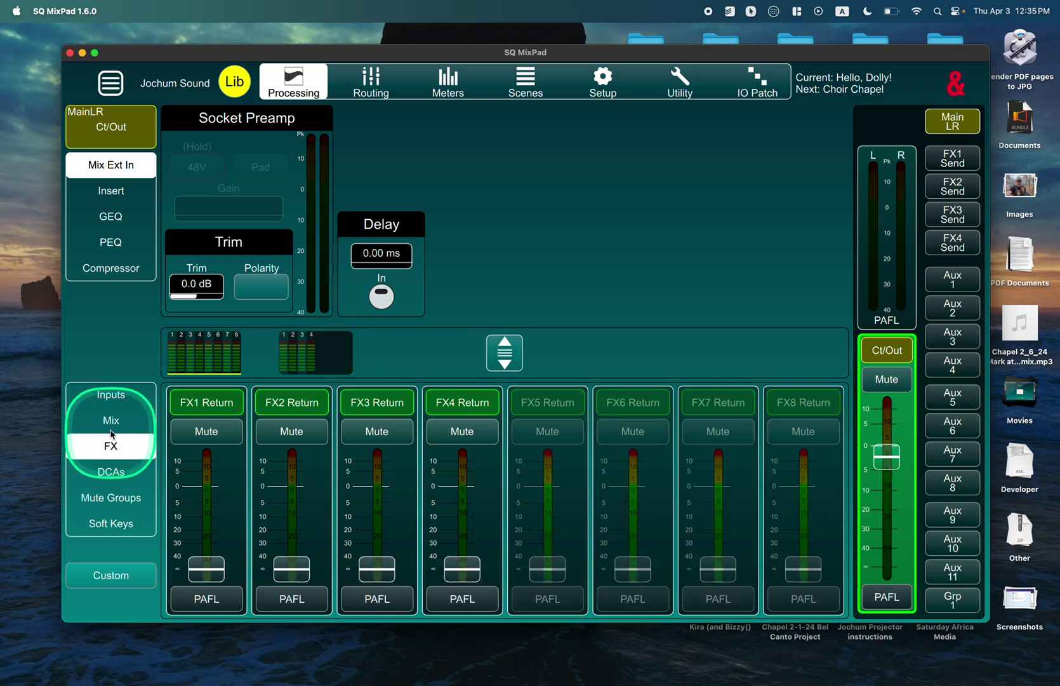
{"action": "left_click", "coordinate": [110, 421]}
{"action": "left_click", "coordinate": [110, 395]}
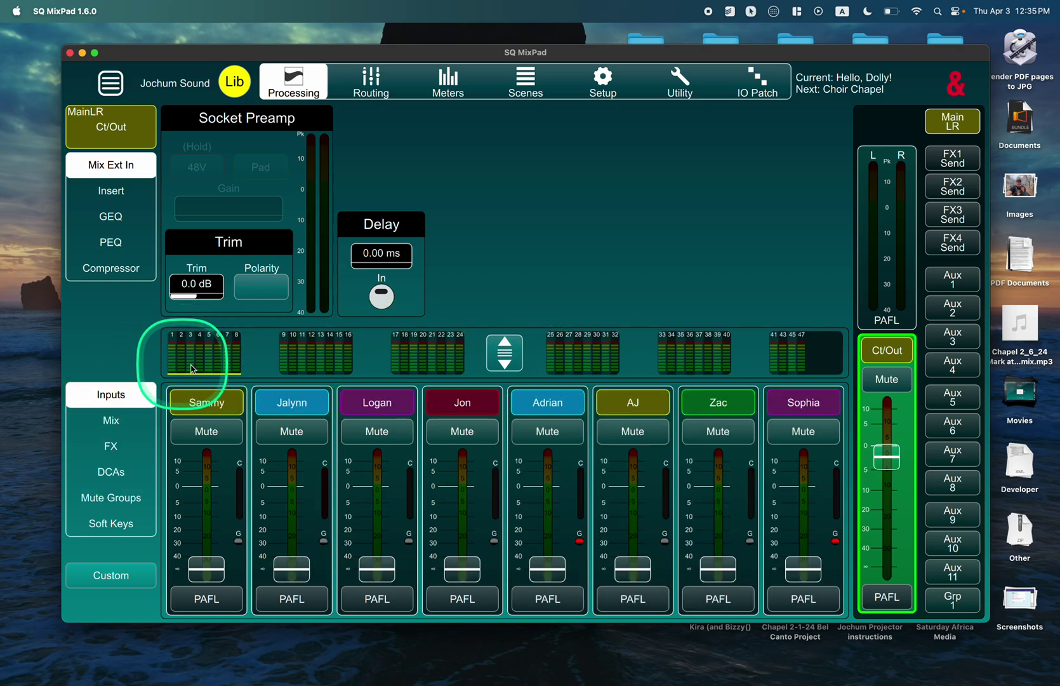
- Page through the input banks from 9–16 up to the last bank, 41–47
{"action": "left_click", "coordinate": [304, 351]}
{"action": "left_click", "coordinate": [423, 353]}
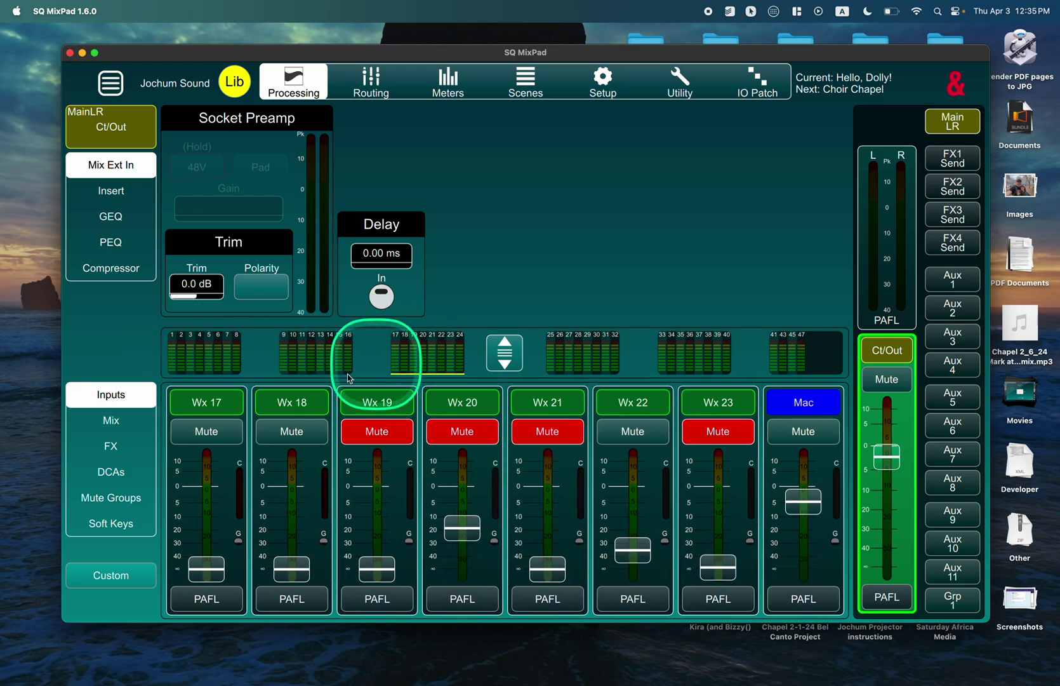
{"action": "left_click", "coordinate": [568, 348]}
{"action": "left_click", "coordinate": [672, 348]}
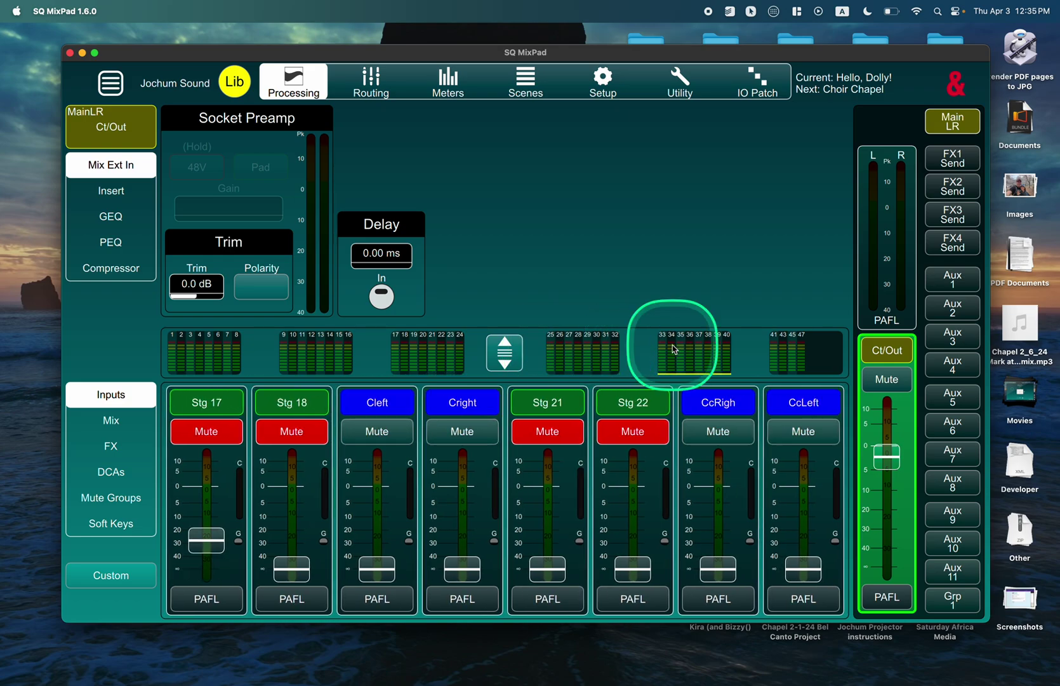
{"action": "left_click", "coordinate": [791, 354]}
{"action": "left_click", "coordinate": [462, 401]}
{"action": "left_click", "coordinate": [222, 405]}
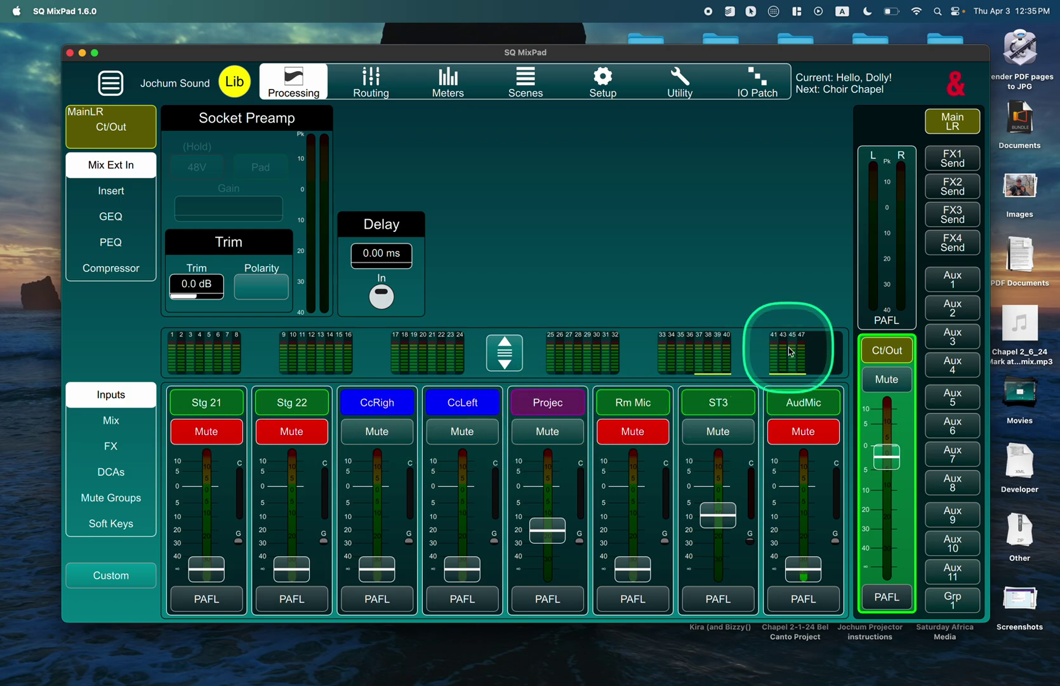
- Browse the Mix (both banks), FX, DCA, mute group and soft key layers
{"action": "left_click", "coordinate": [118, 421]}
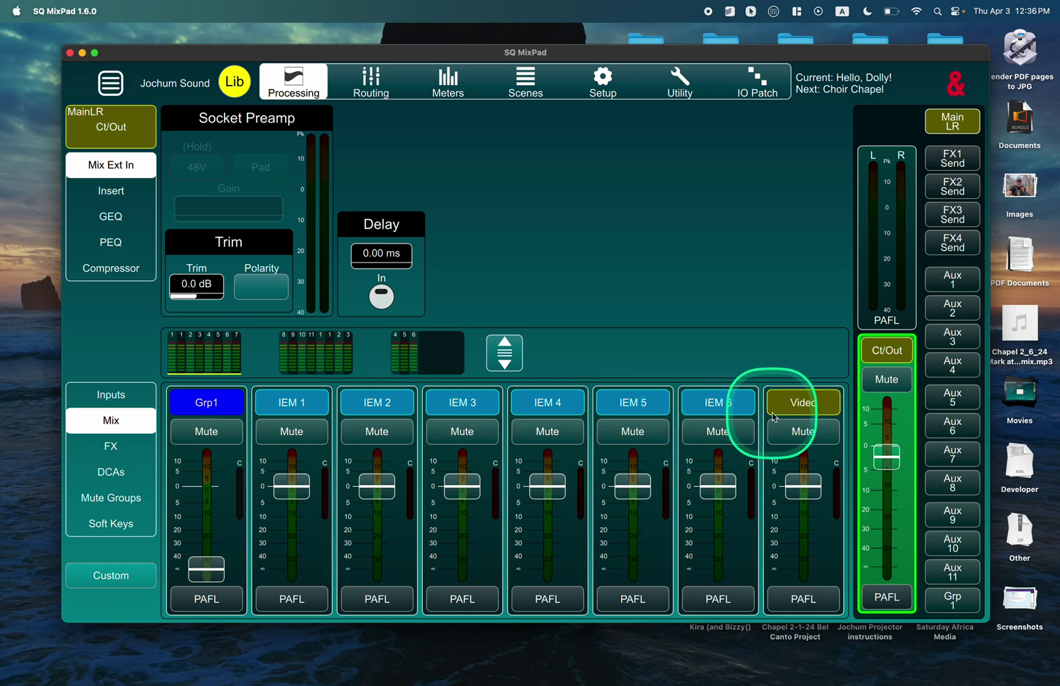
{"action": "left_click", "coordinate": [329, 364]}
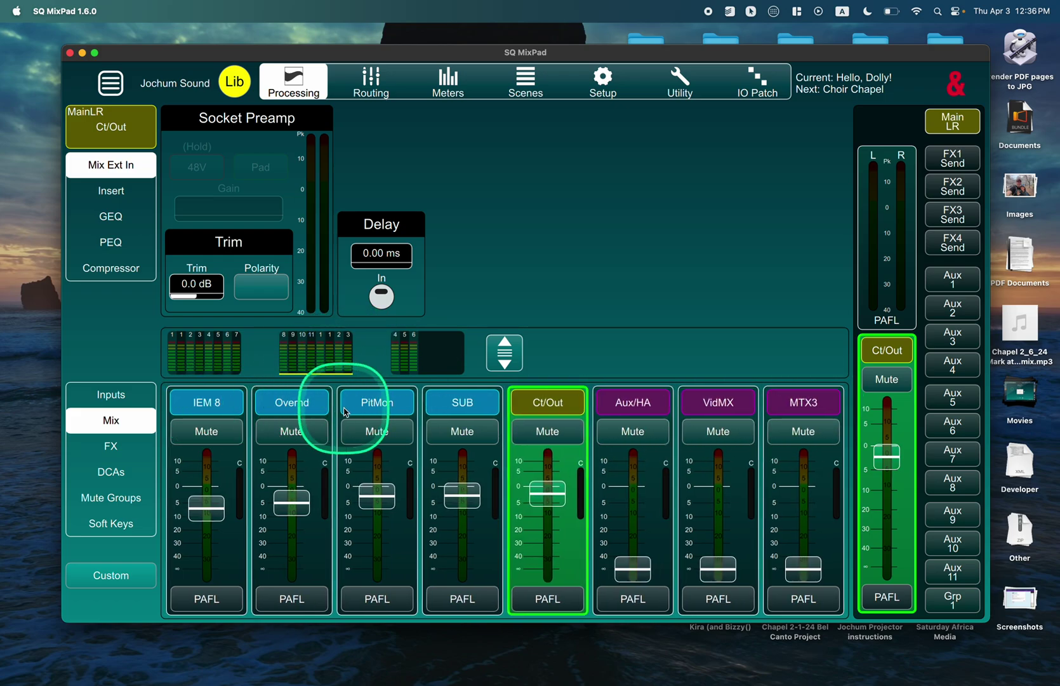
{"action": "left_click", "coordinate": [112, 446]}
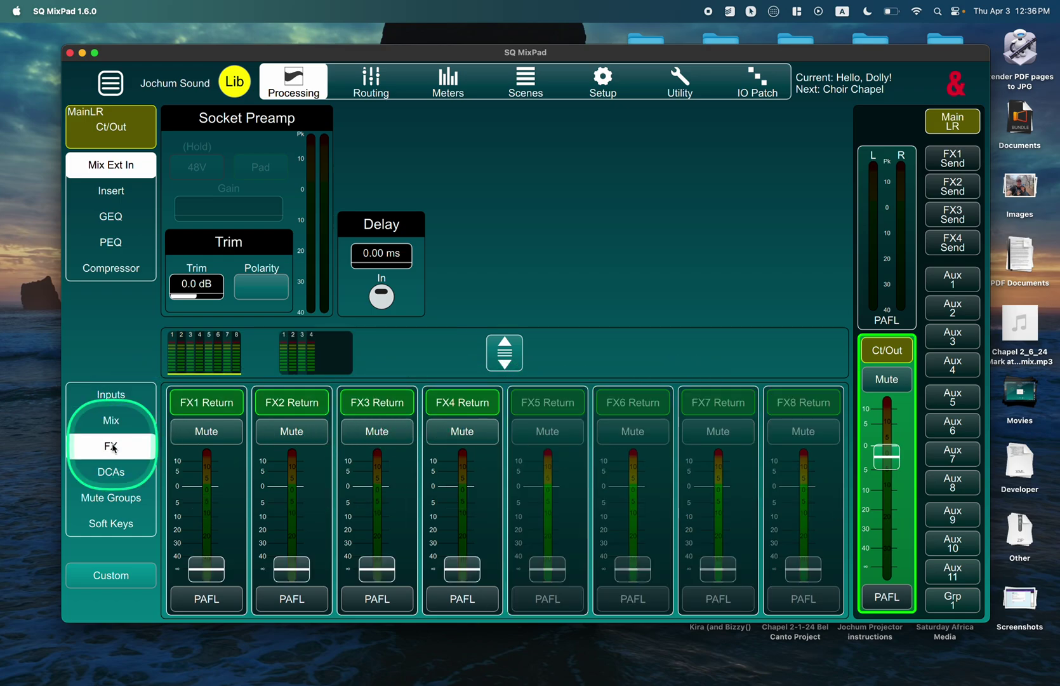
{"action": "left_click", "coordinate": [119, 475]}
{"action": "left_click", "coordinate": [114, 498]}
{"action": "left_click", "coordinate": [110, 527]}
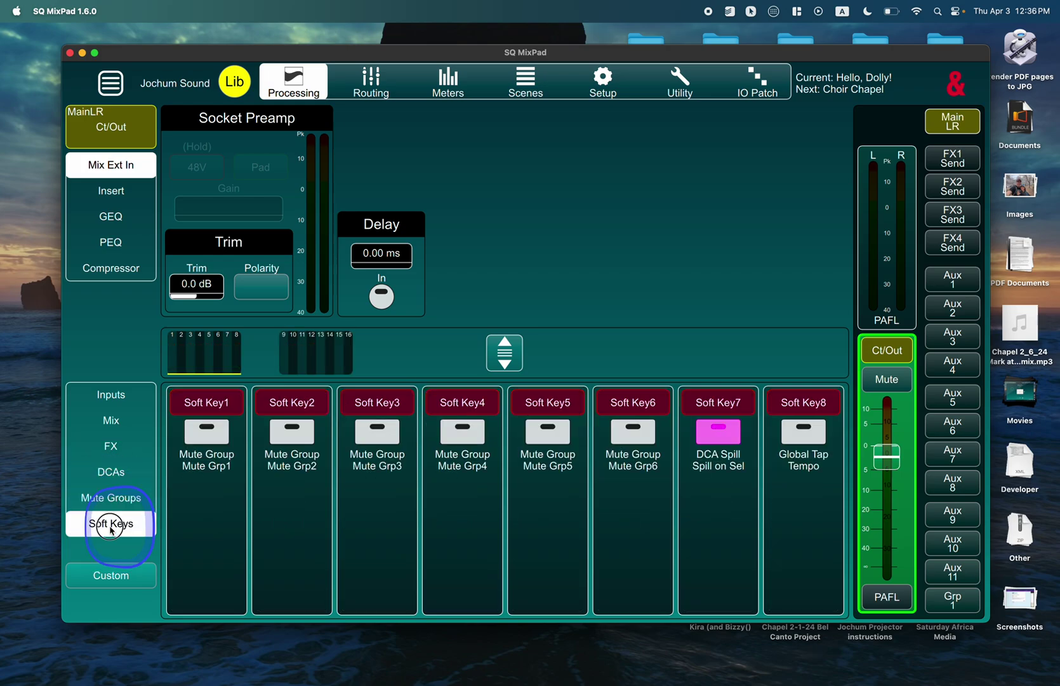
- Return to Inputs, then switch the strip area to the empty Custom 1 layer
{"action": "left_click", "coordinate": [104, 395]}
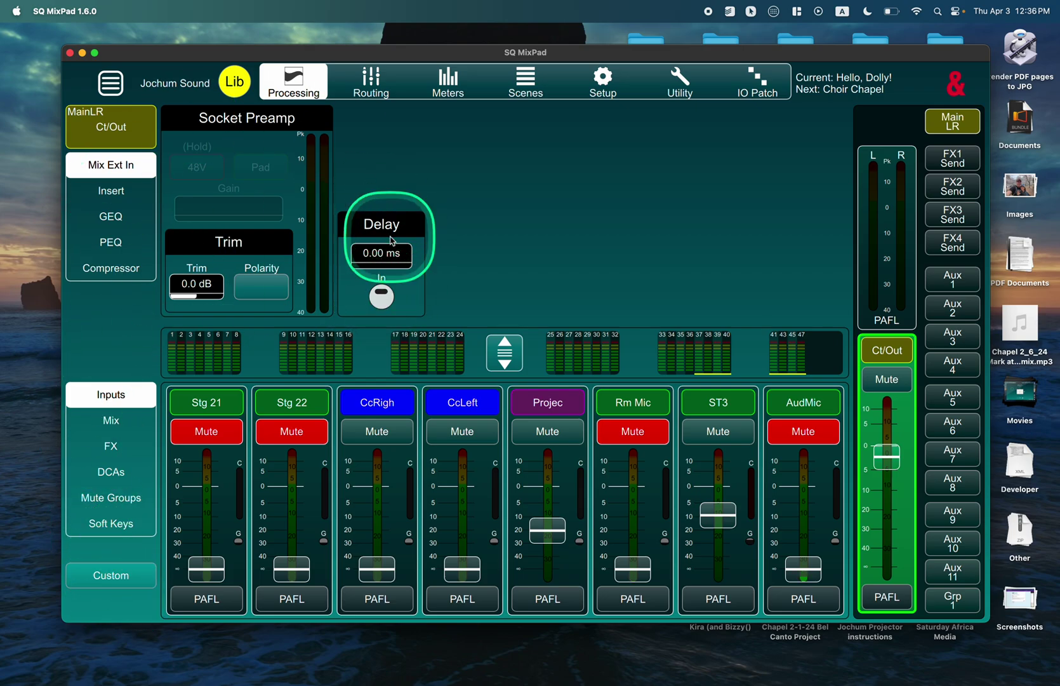
{"action": "left_click", "coordinate": [108, 574]}
{"action": "left_click", "coordinate": [108, 394]}
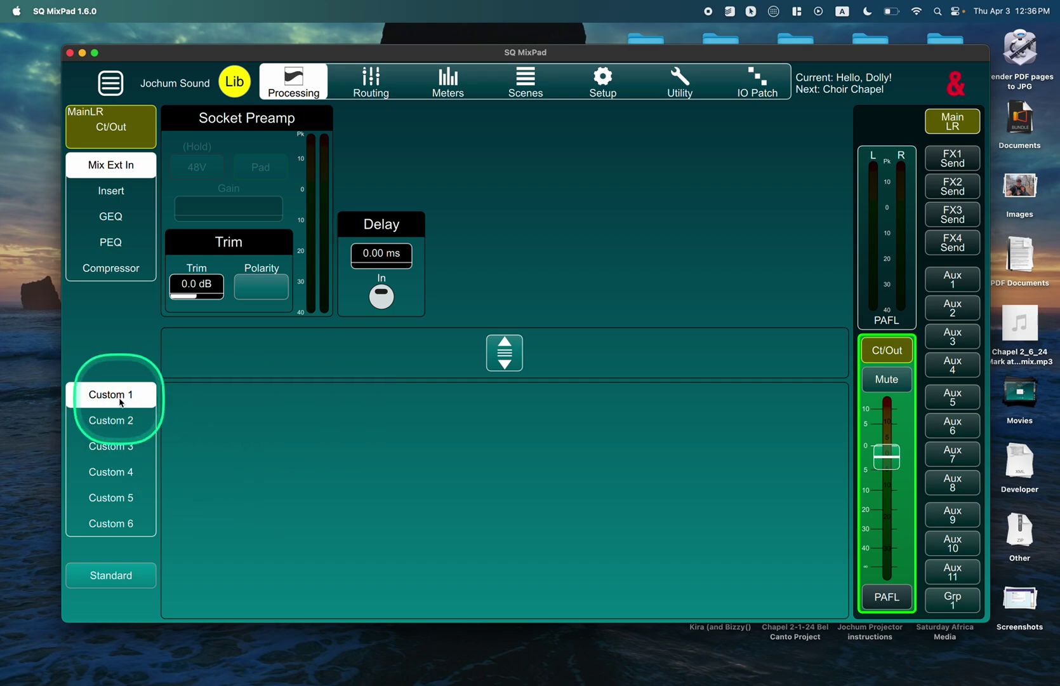
- In Custom Strip setup, add Ip2, Ip4 and two blank strips to Custom 1
{"action": "left_click", "coordinate": [603, 81]}
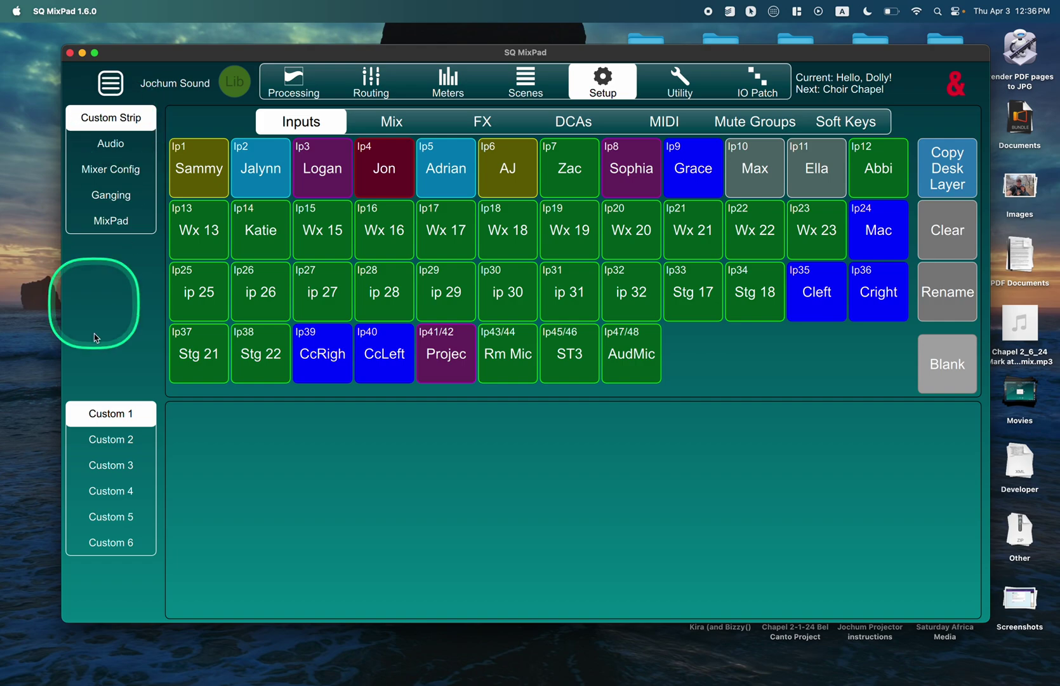
{"action": "left_click", "coordinate": [113, 440]}
{"action": "left_click", "coordinate": [118, 455]}
{"action": "left_click", "coordinate": [112, 438]}
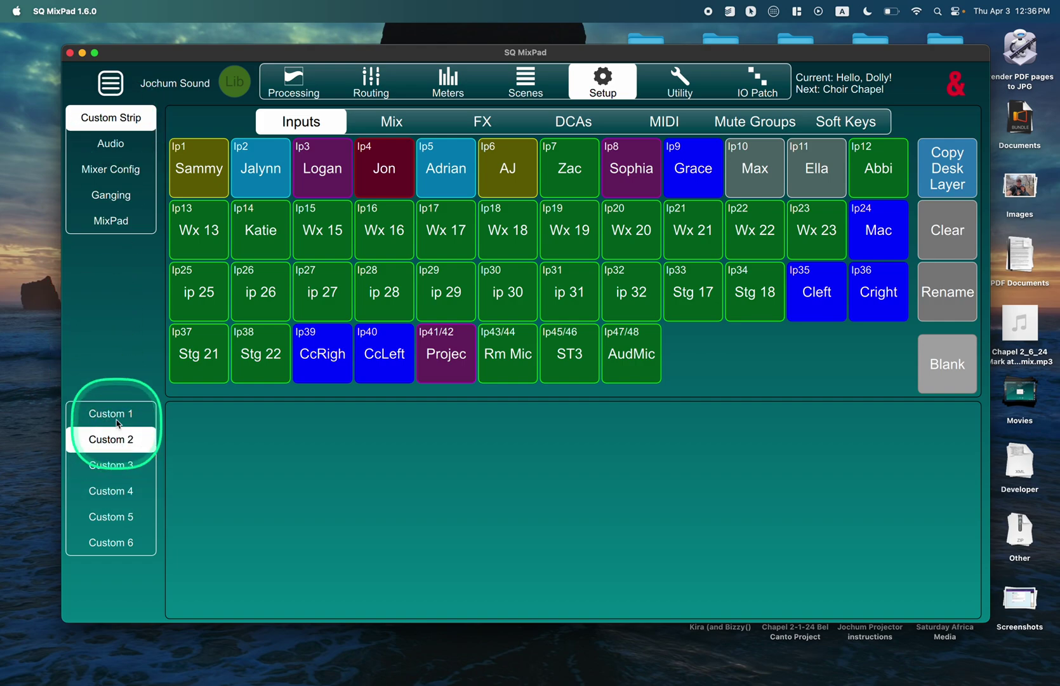
{"action": "left_click", "coordinate": [112, 413]}
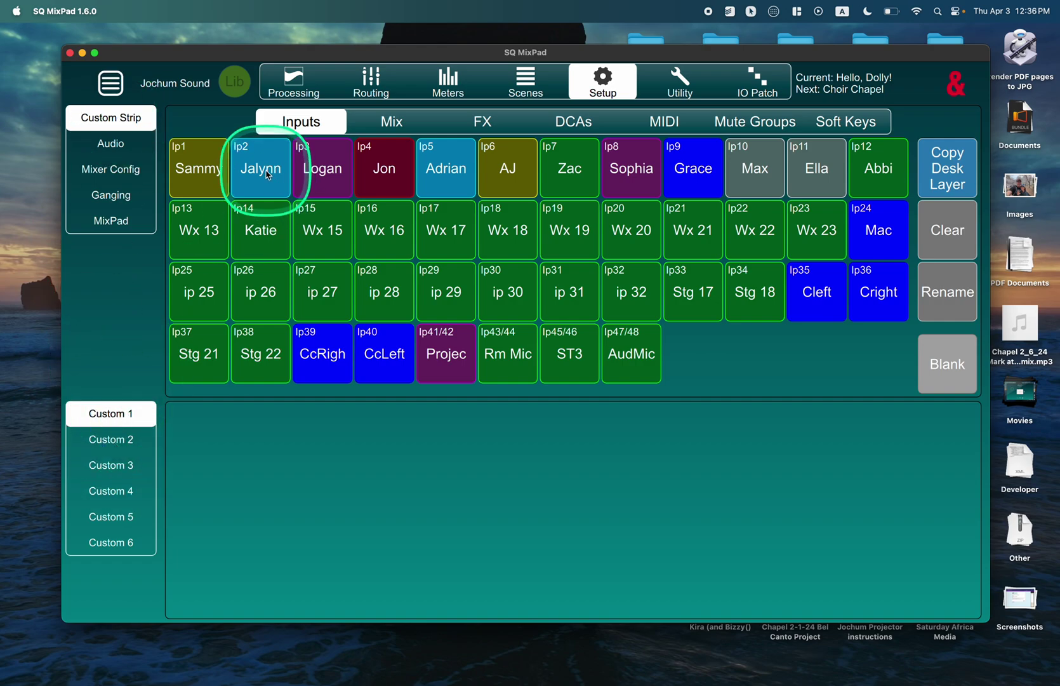
{"action": "left_click_drag", "start_coordinate": [267, 174], "coordinate": [200, 511]}
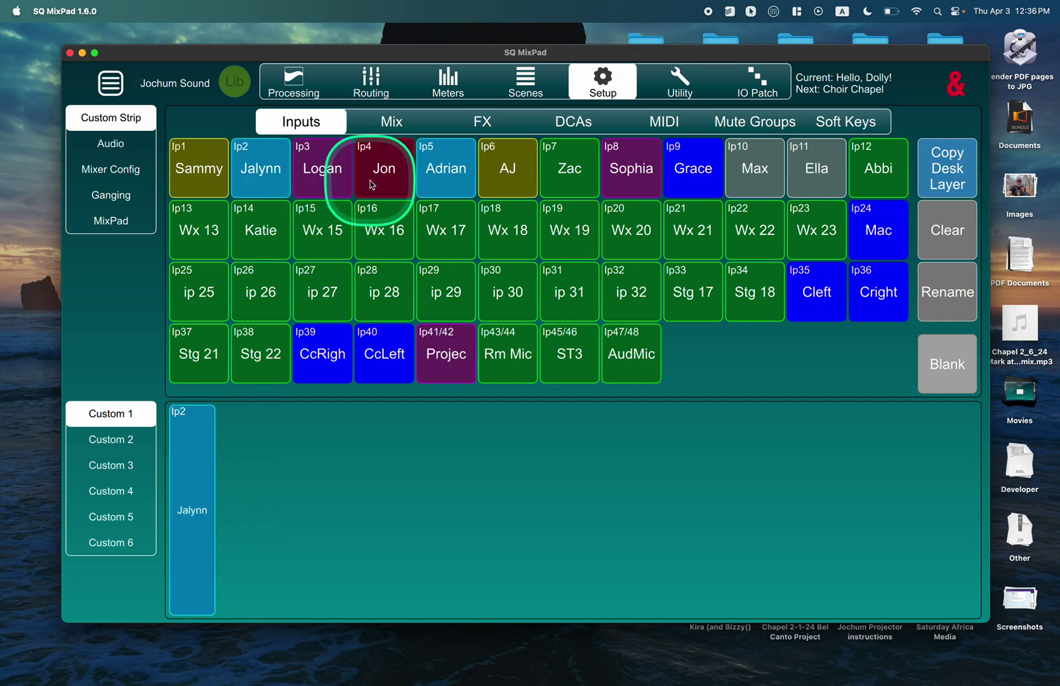
{"action": "left_click_drag", "start_coordinate": [381, 180], "coordinate": [316, 542]}
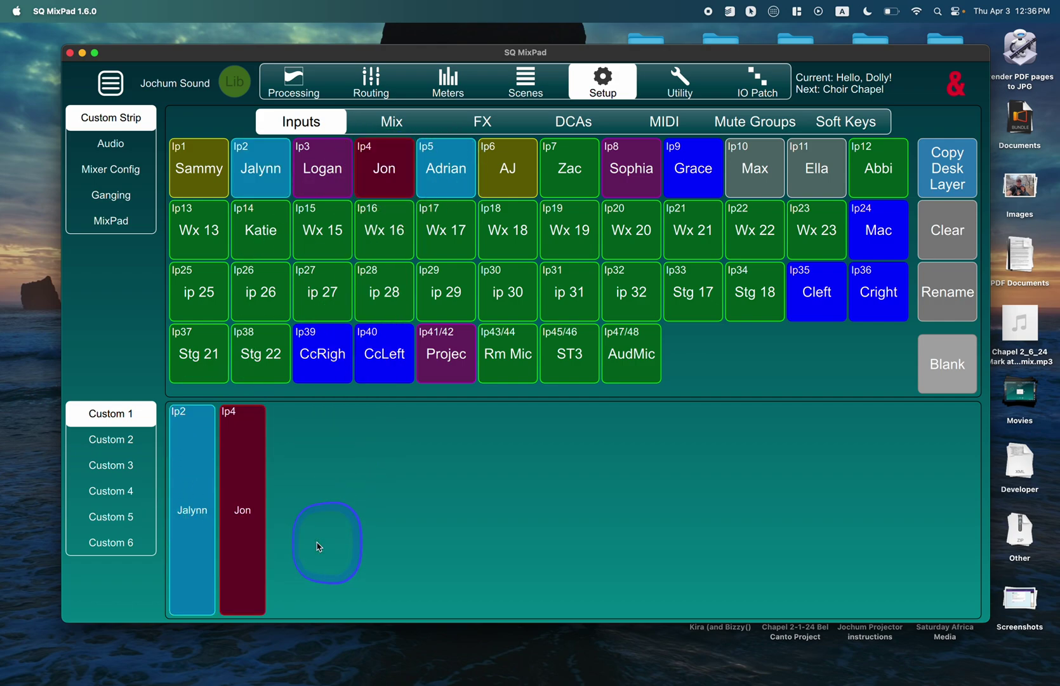
{"action": "left_click", "coordinate": [933, 368]}
{"action": "left_click", "coordinate": [933, 369]}
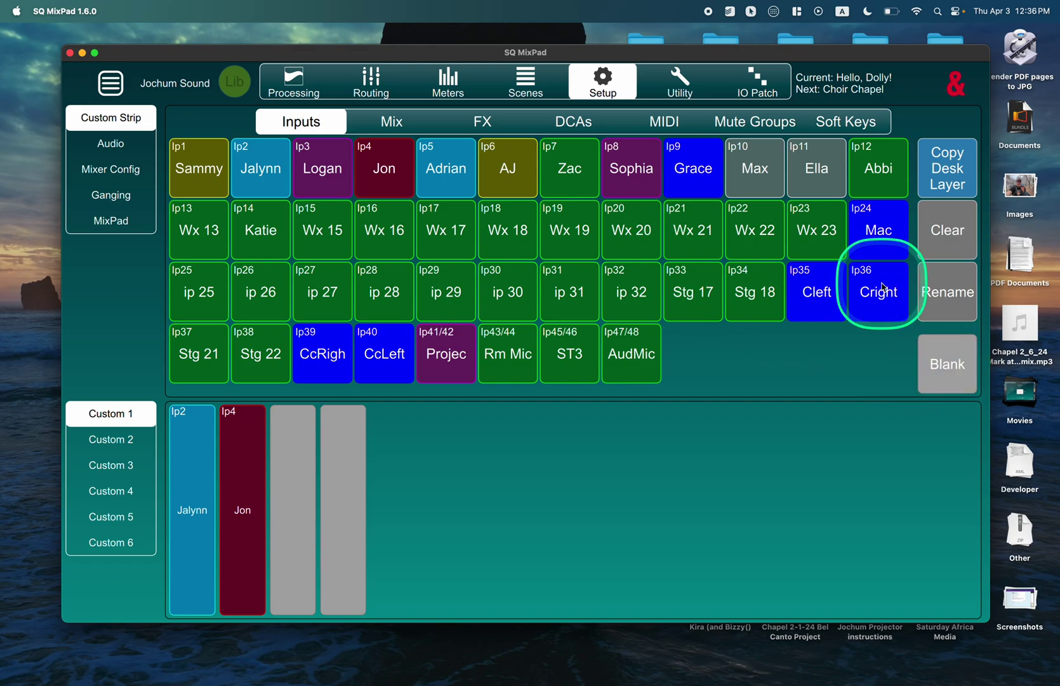
- Add FX1 Return, another blank strip and DCA 2 to Custom 1
{"action": "left_click", "coordinate": [398, 124]}
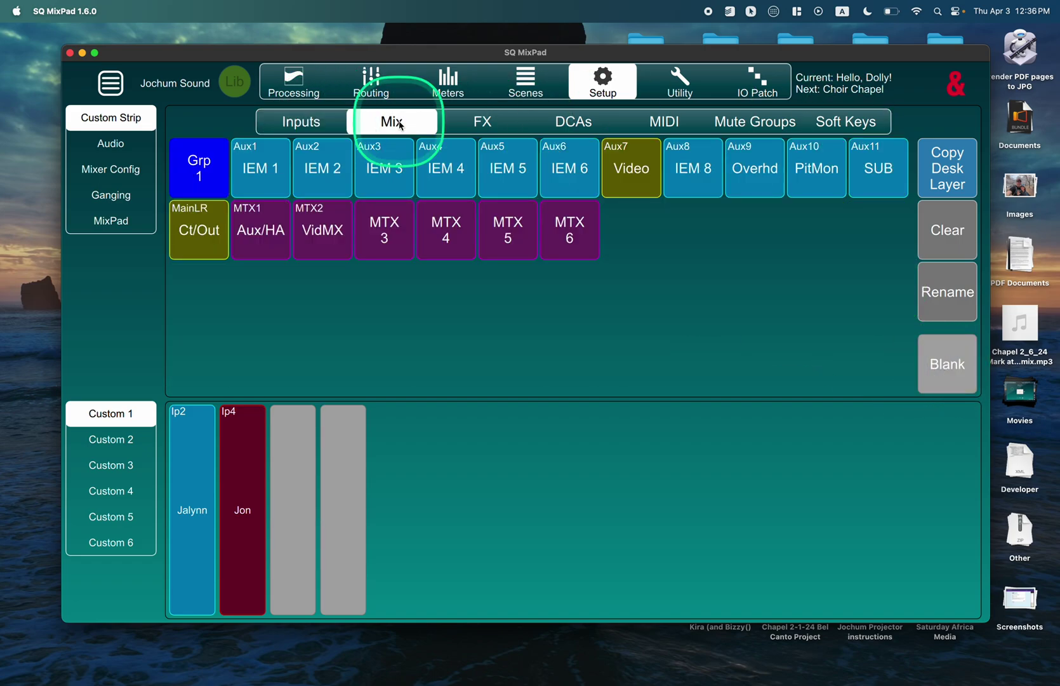
{"action": "left_click", "coordinate": [478, 122]}
{"action": "left_click_drag", "start_coordinate": [202, 170], "coordinate": [393, 543]}
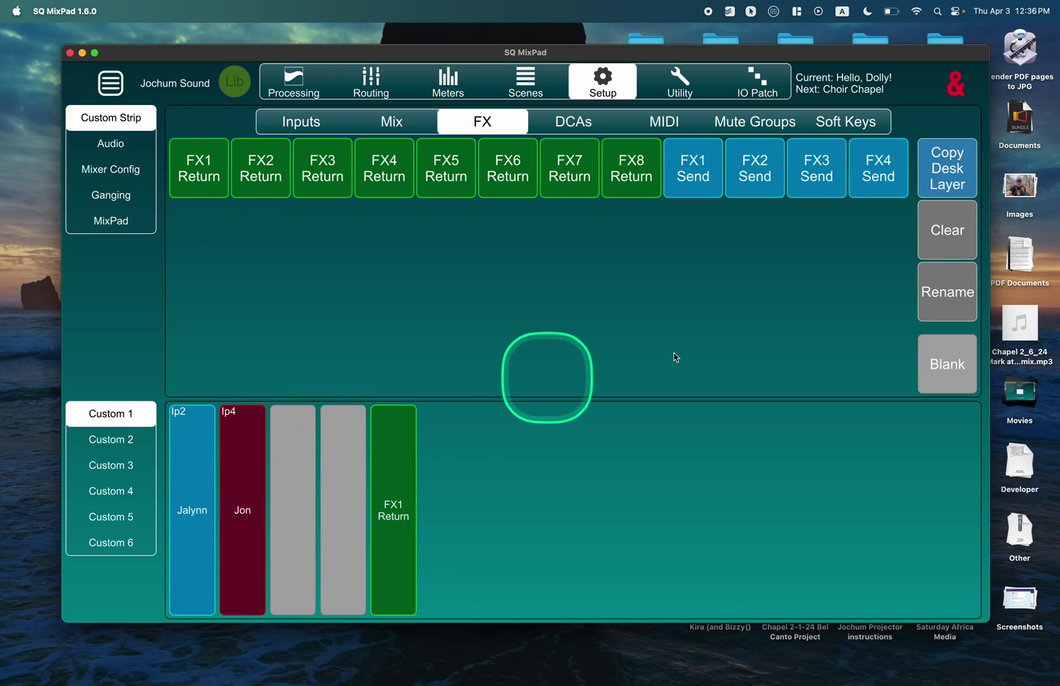
{"action": "left_click", "coordinate": [924, 373]}
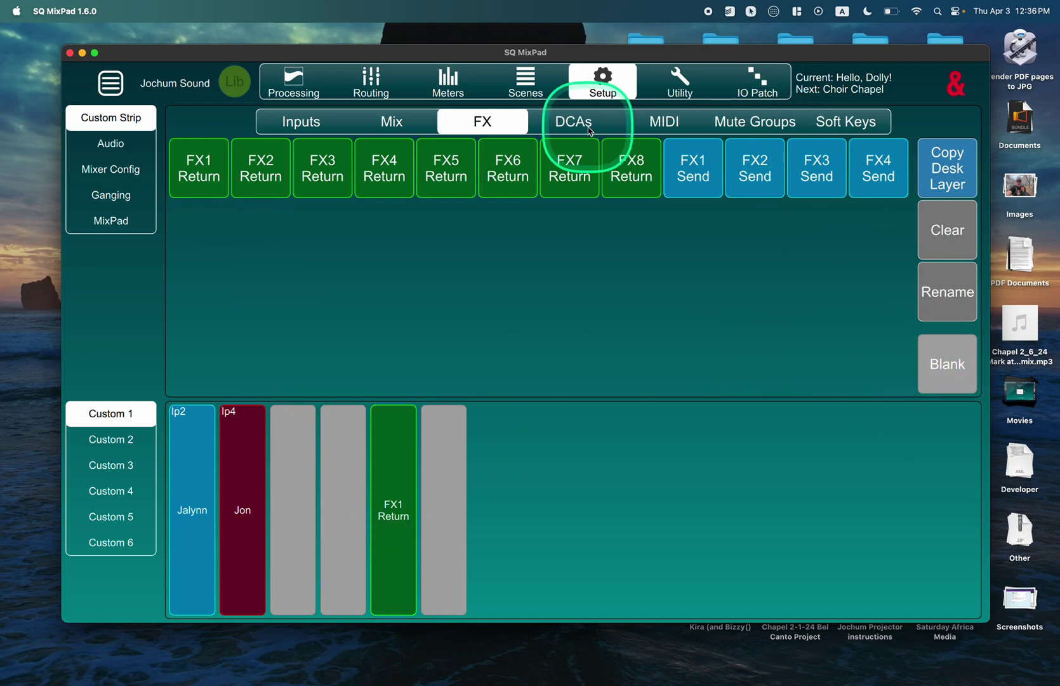
{"action": "left_click", "coordinate": [562, 127]}
{"action": "left_click_drag", "start_coordinate": [265, 173], "coordinate": [492, 512]}
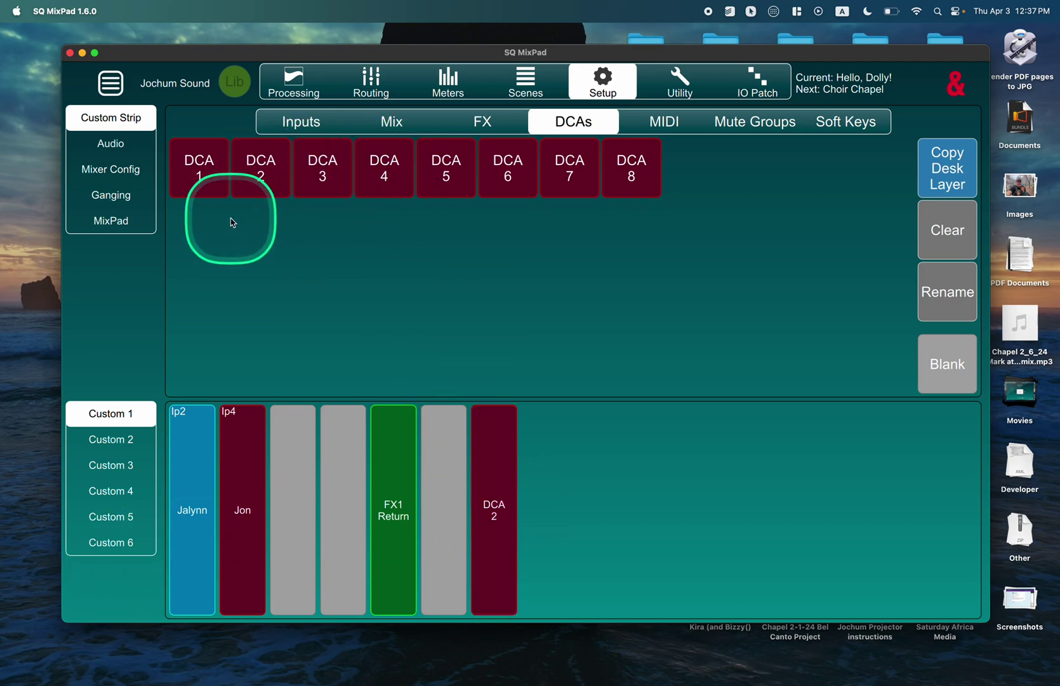
{"action": "left_click", "coordinate": [310, 125]}
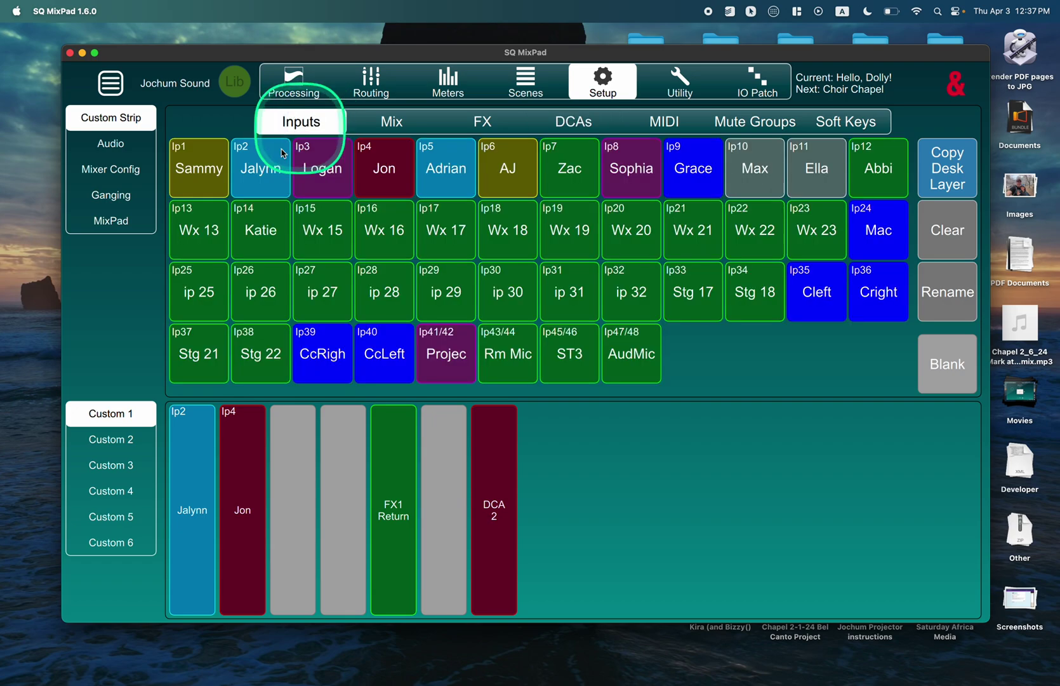
{"action": "left_click", "coordinate": [113, 438]}
{"action": "left_click", "coordinate": [115, 418]}
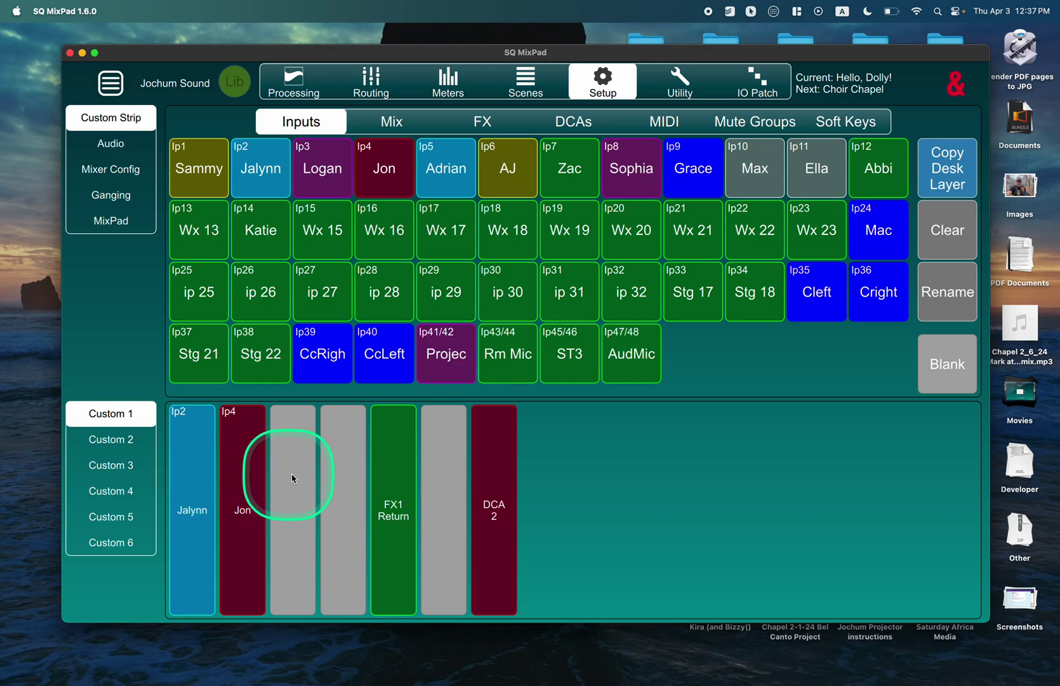
- Back on Processing, raise input 2's custom fader, then switch to the standard Inputs layer
{"action": "left_click", "coordinate": [293, 79]}
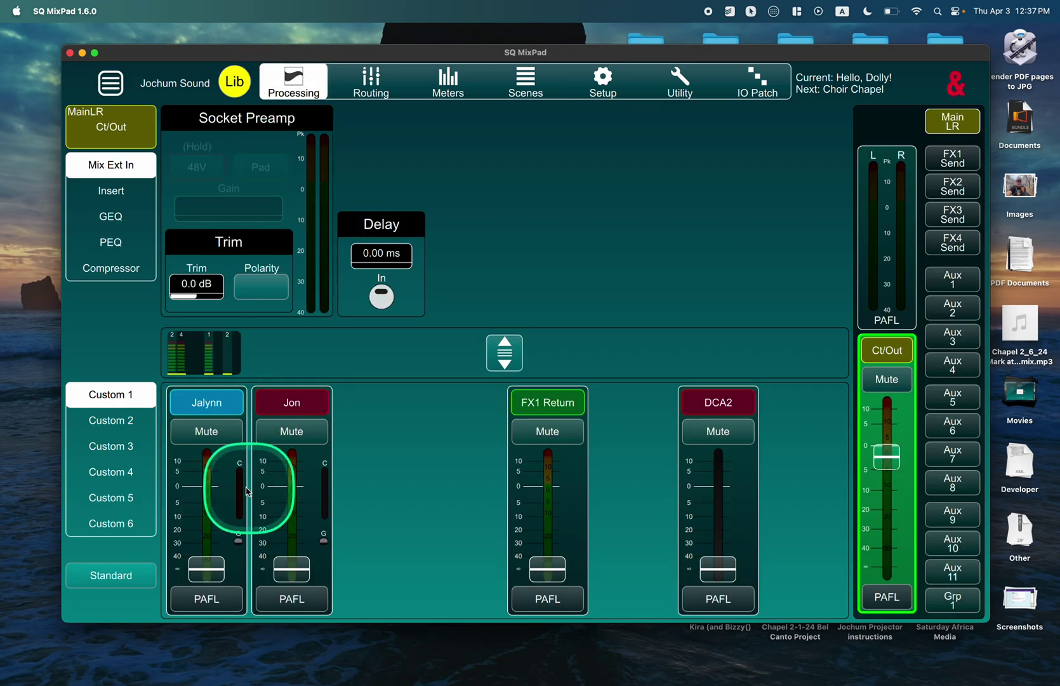
{"action": "left_click_drag", "start_coordinate": [207, 569], "coordinate": [207, 609]}
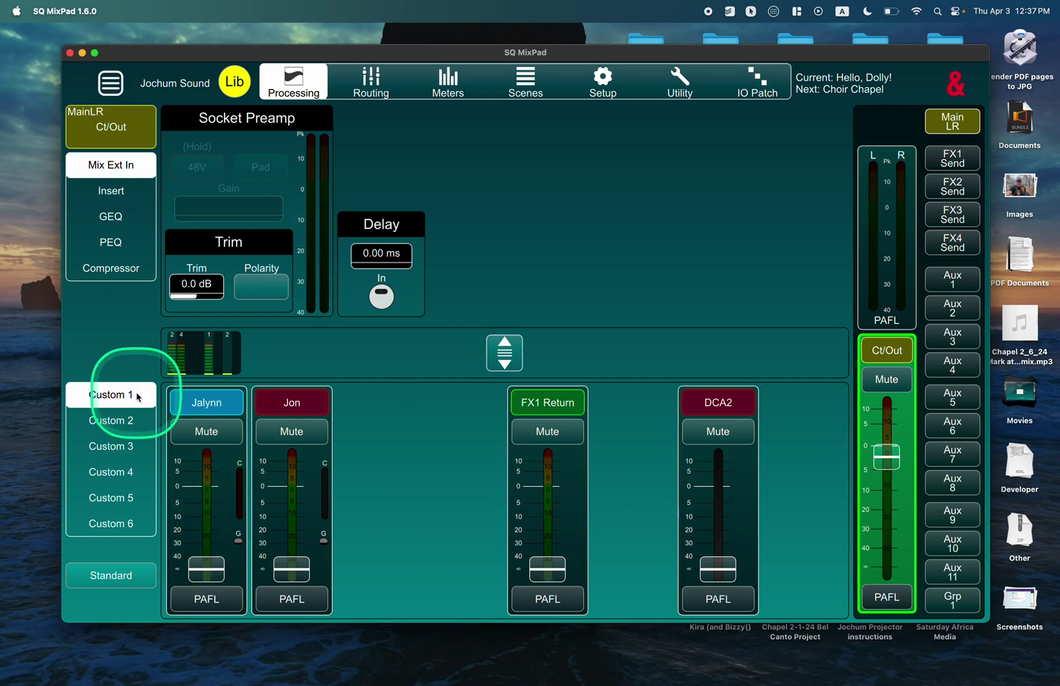
{"action": "left_click", "coordinate": [119, 579]}
{"action": "left_click", "coordinate": [109, 395]}
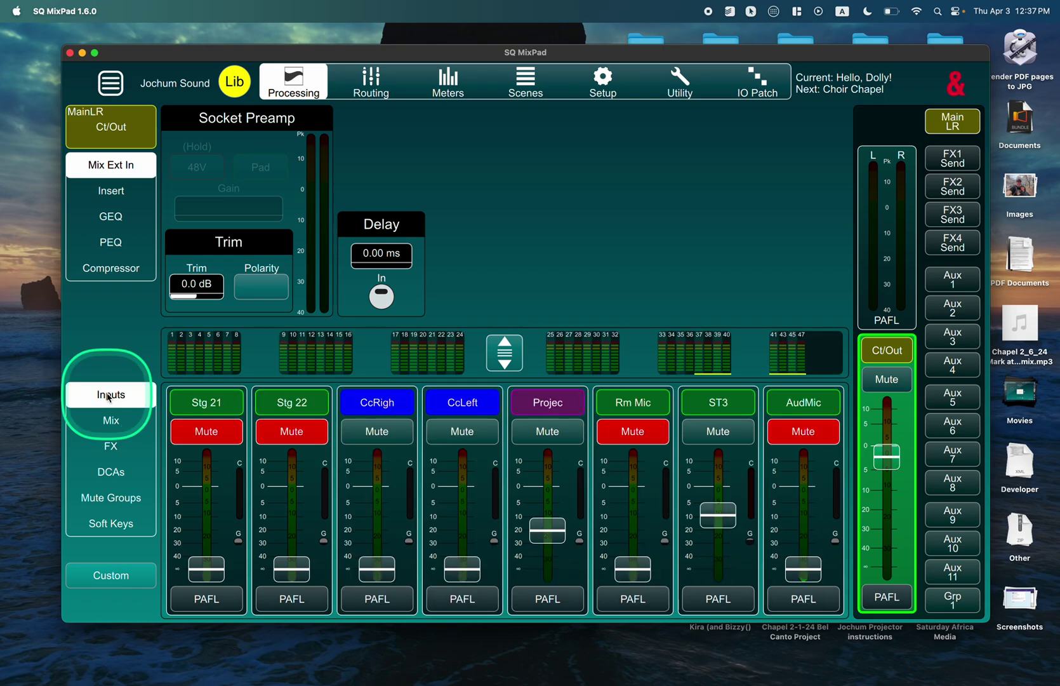
- Page through input banks 1–8 to 33–40, then return to inputs 1–8
{"action": "left_click", "coordinate": [205, 353]}
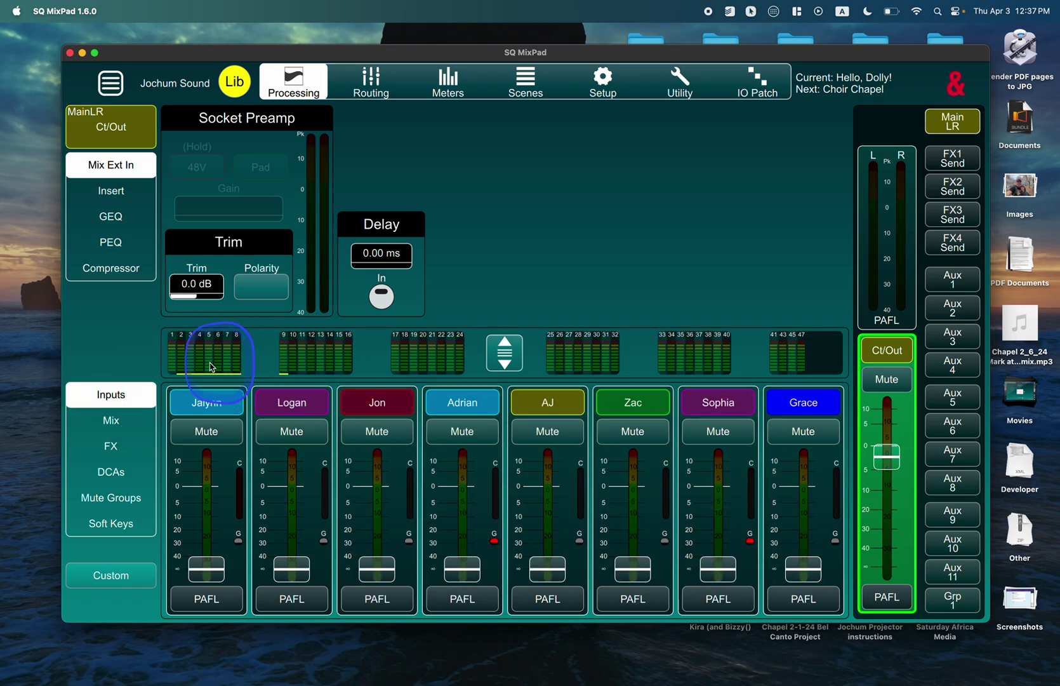
{"action": "left_click", "coordinate": [318, 361]}
{"action": "left_click", "coordinate": [435, 357]}
{"action": "left_click", "coordinate": [597, 353]}
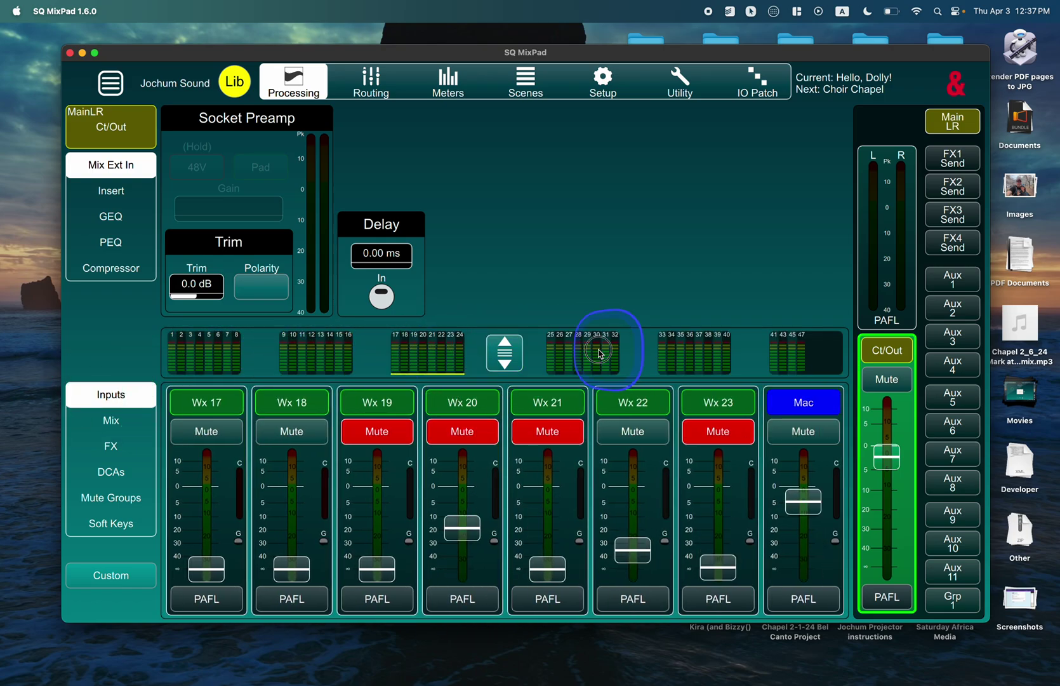
{"action": "left_click", "coordinate": [695, 353]}
{"action": "left_click", "coordinate": [227, 347]}
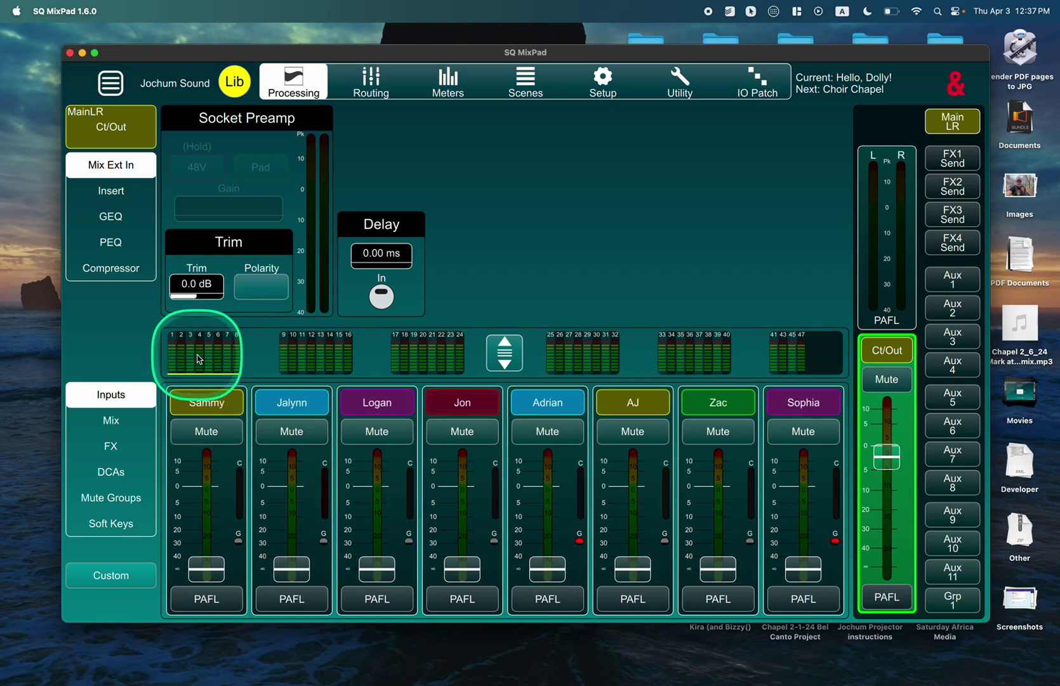
- Select Sammy's input 1 and view its preamp, high-pass, gate, insert and PEQ pages
{"action": "left_click", "coordinate": [204, 405]}
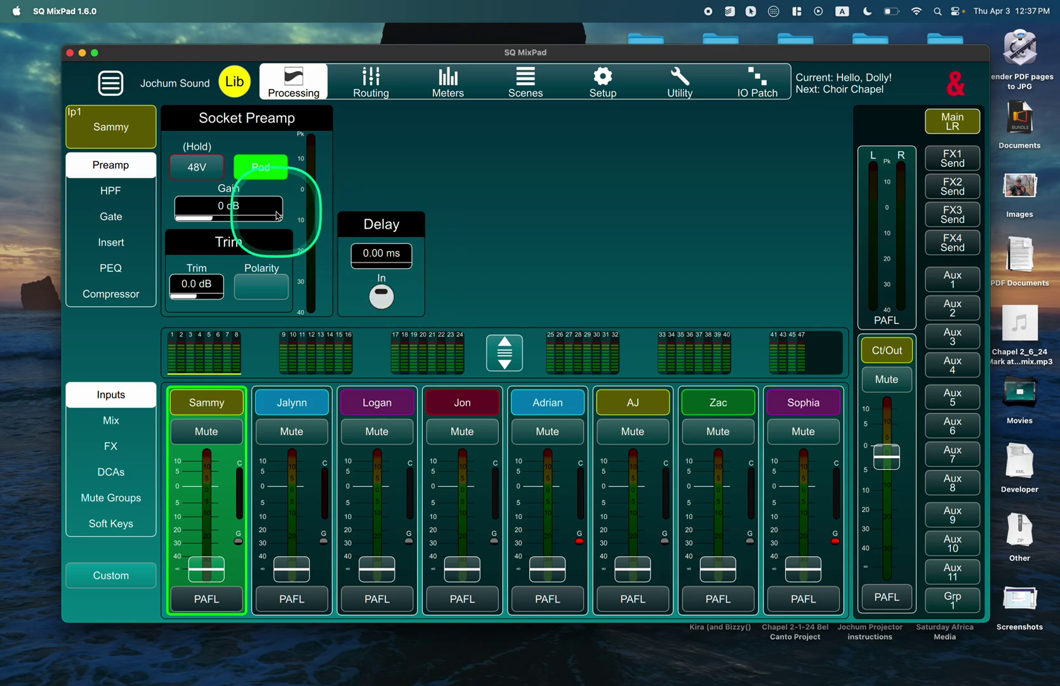
{"action": "left_click", "coordinate": [112, 192]}
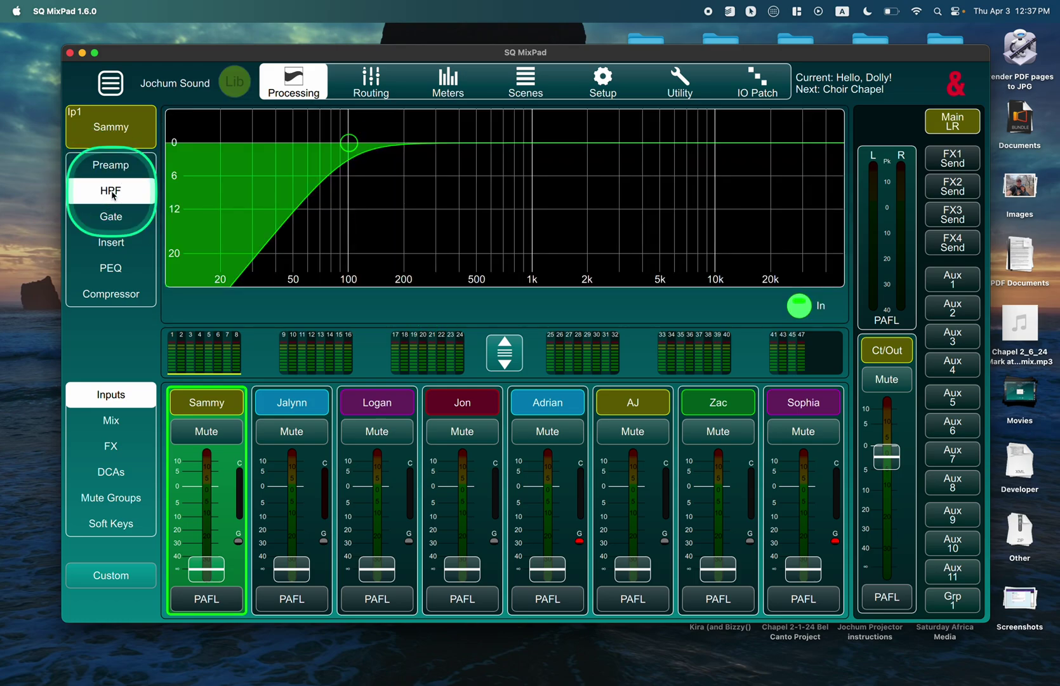
{"action": "left_click", "coordinate": [115, 218]}
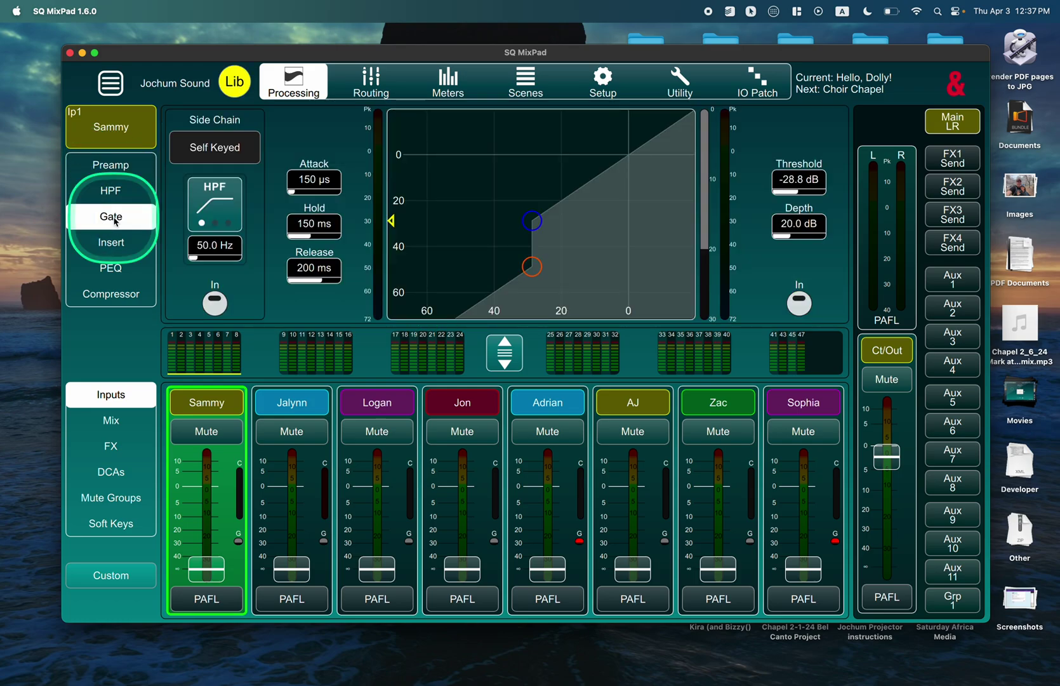
{"action": "left_click", "coordinate": [111, 242]}
{"action": "left_click", "coordinate": [113, 268]}
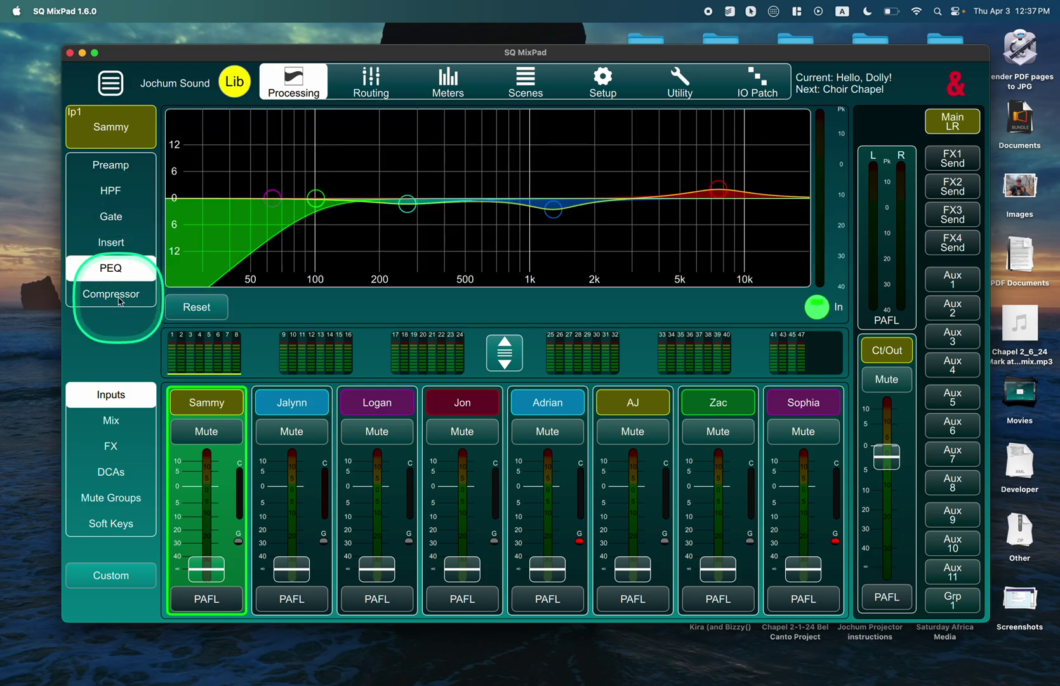
- On the compressor page (2.7:1 ratio, −6.0 dB threshold), toggle side-chain and leave it bypassed
{"action": "left_click", "coordinate": [118, 297]}
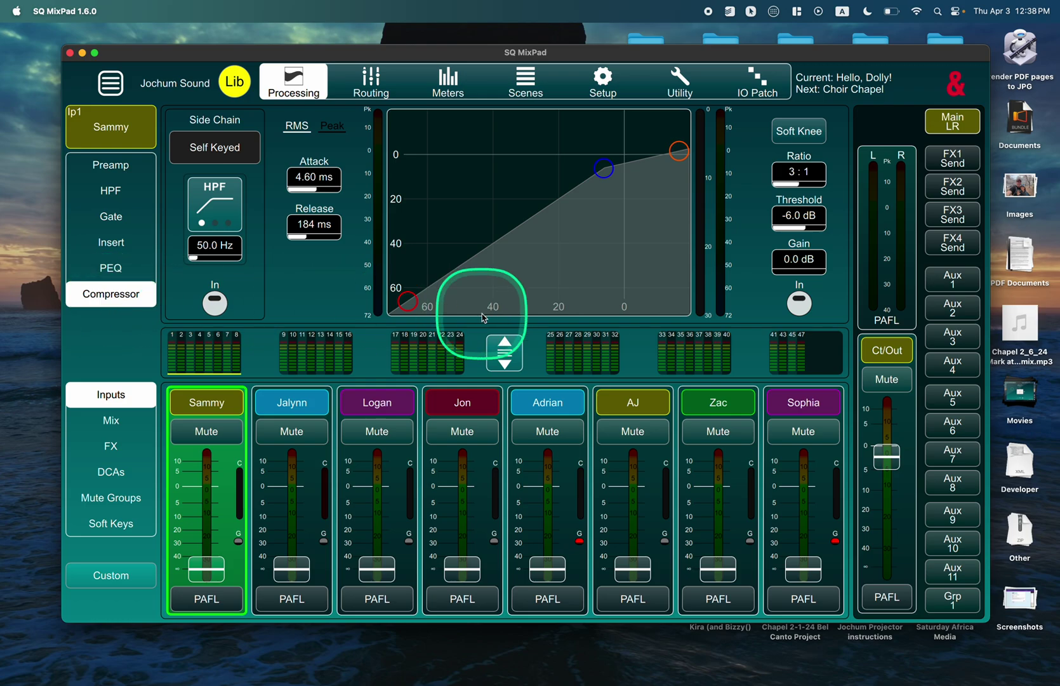
{"action": "left_click", "coordinate": [216, 305]}
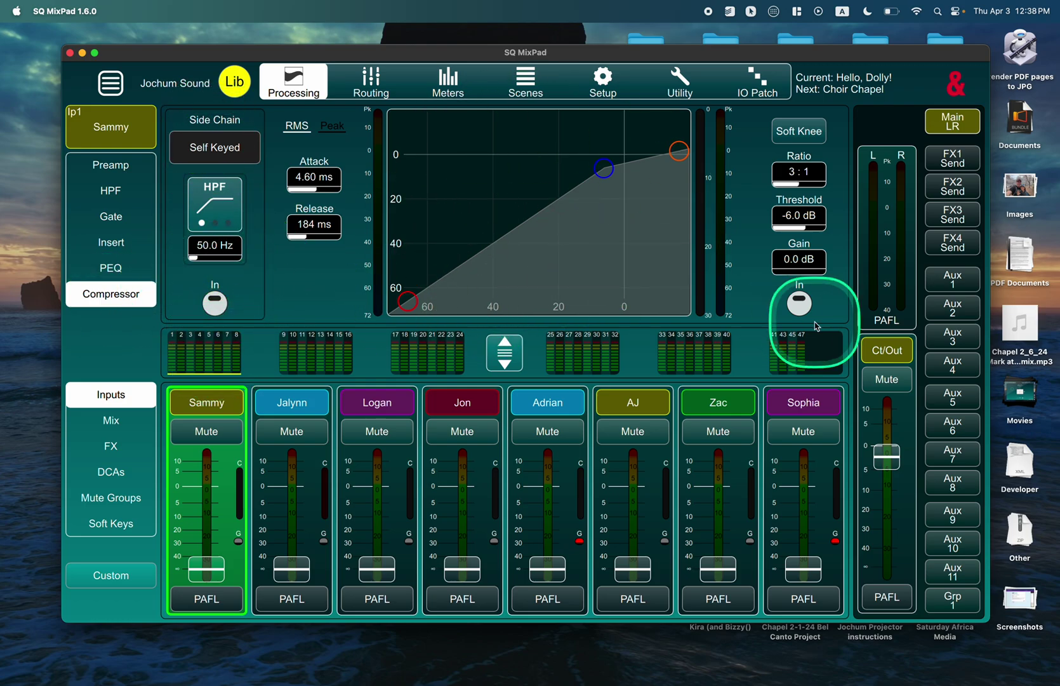
{"action": "left_click", "coordinate": [798, 307]}
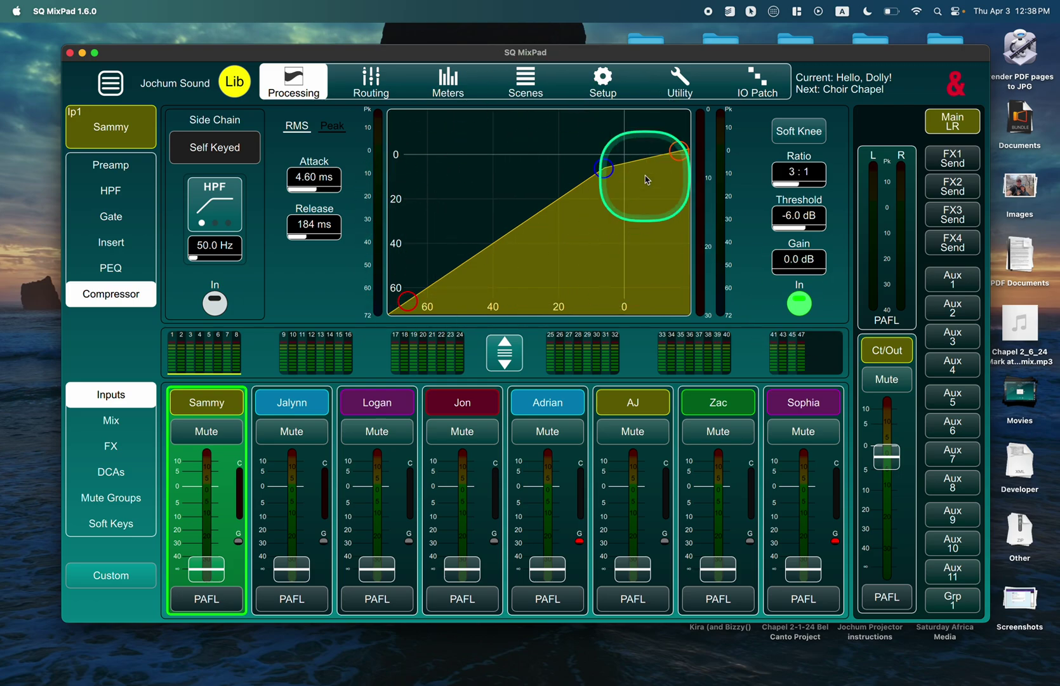
{"action": "left_click", "coordinate": [804, 177]}
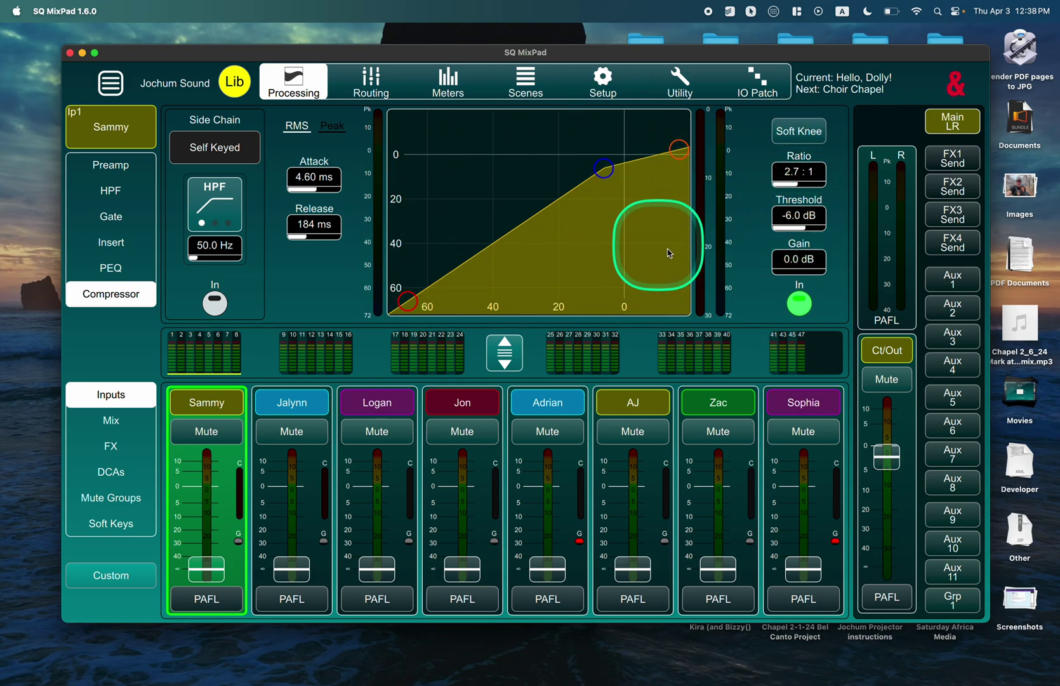
{"action": "left_click", "coordinate": [801, 305]}
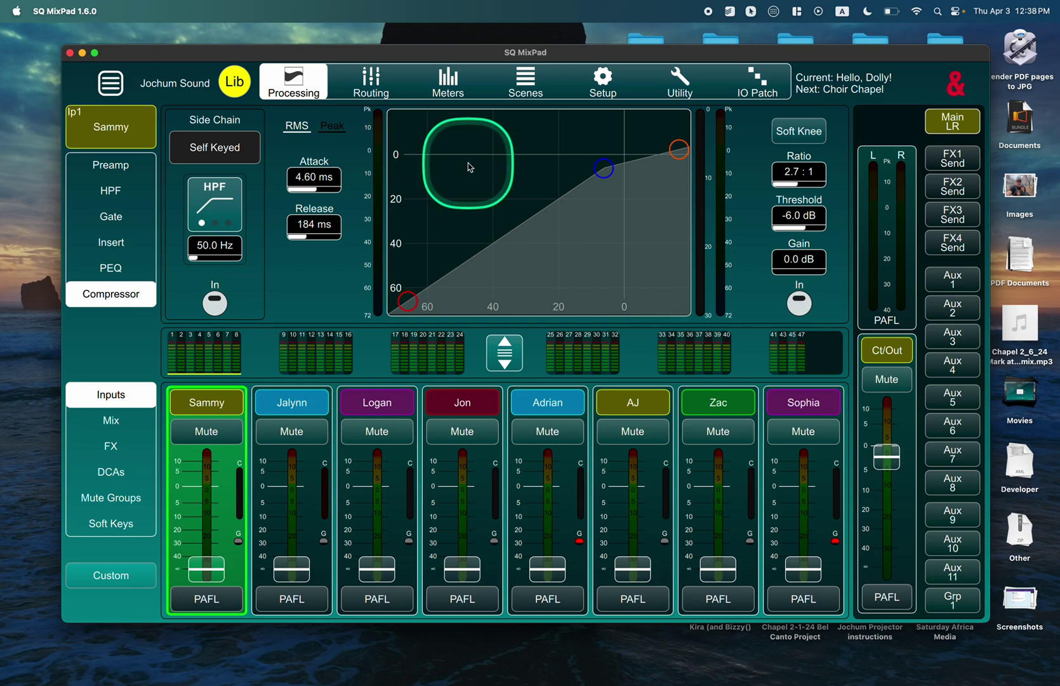
- Check Jalynn's and Logan's compressors, then reselect Sammy and open its Preamp page (Pad on, 0 dB gain)
{"action": "left_click", "coordinate": [298, 407]}
{"action": "left_click", "coordinate": [375, 400]}
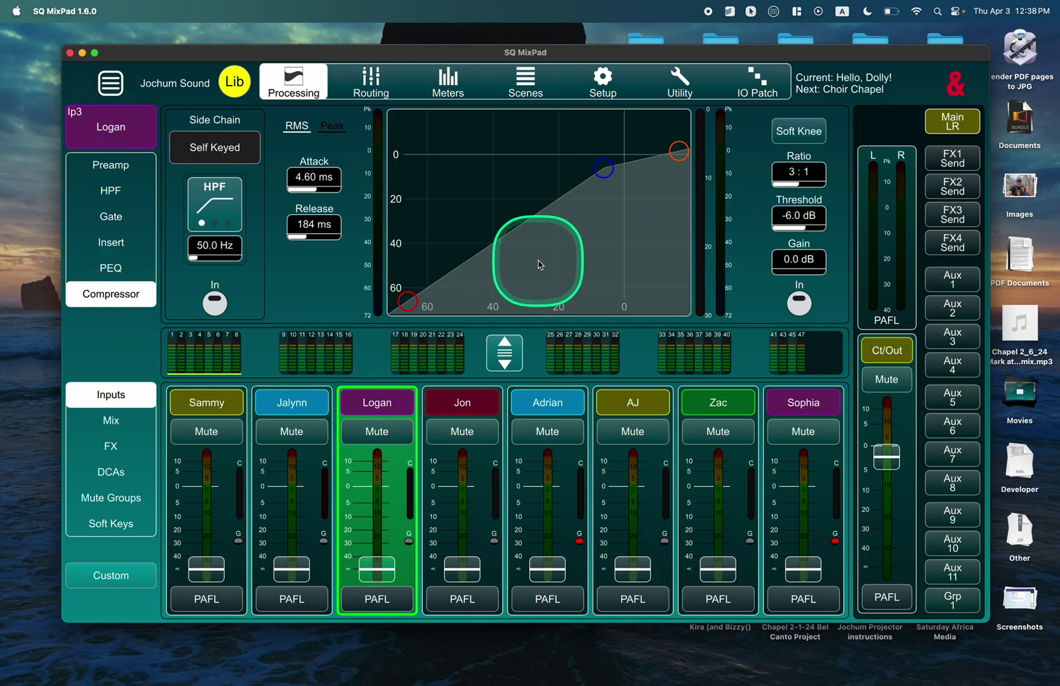
{"action": "left_click", "coordinate": [210, 410]}
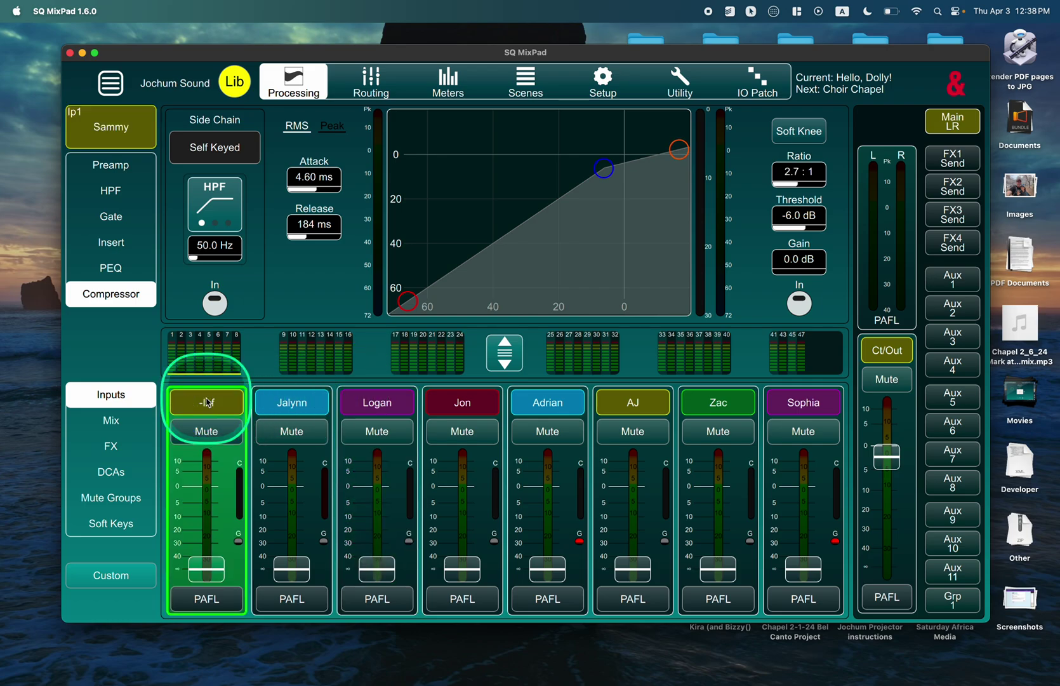
{"action": "left_click", "coordinate": [214, 493]}
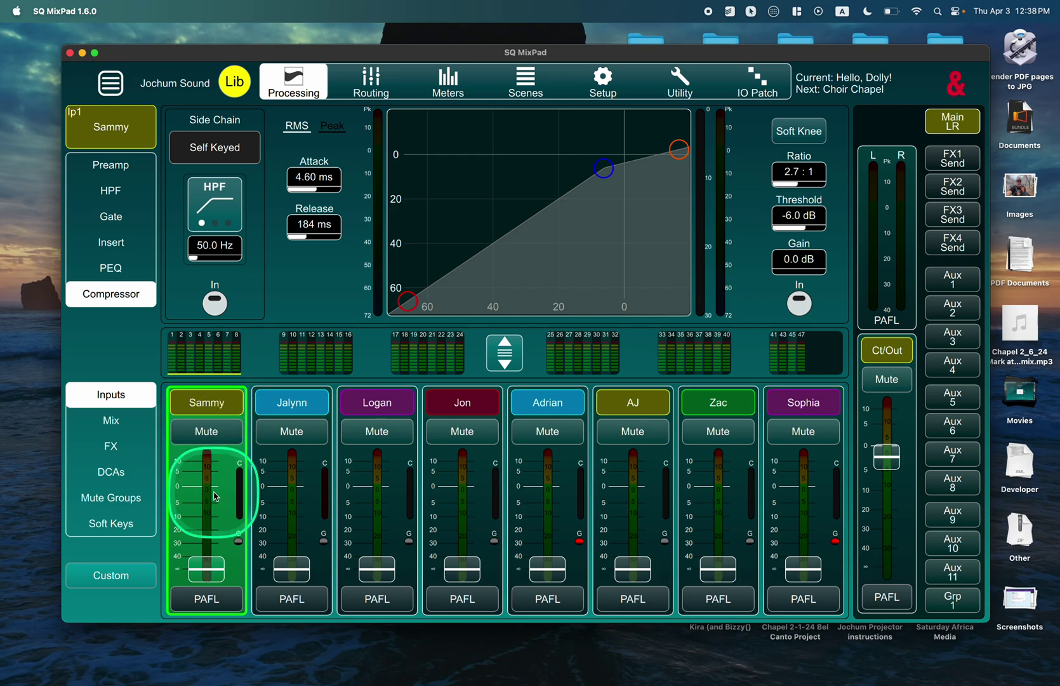
{"action": "left_click", "coordinate": [112, 164]}
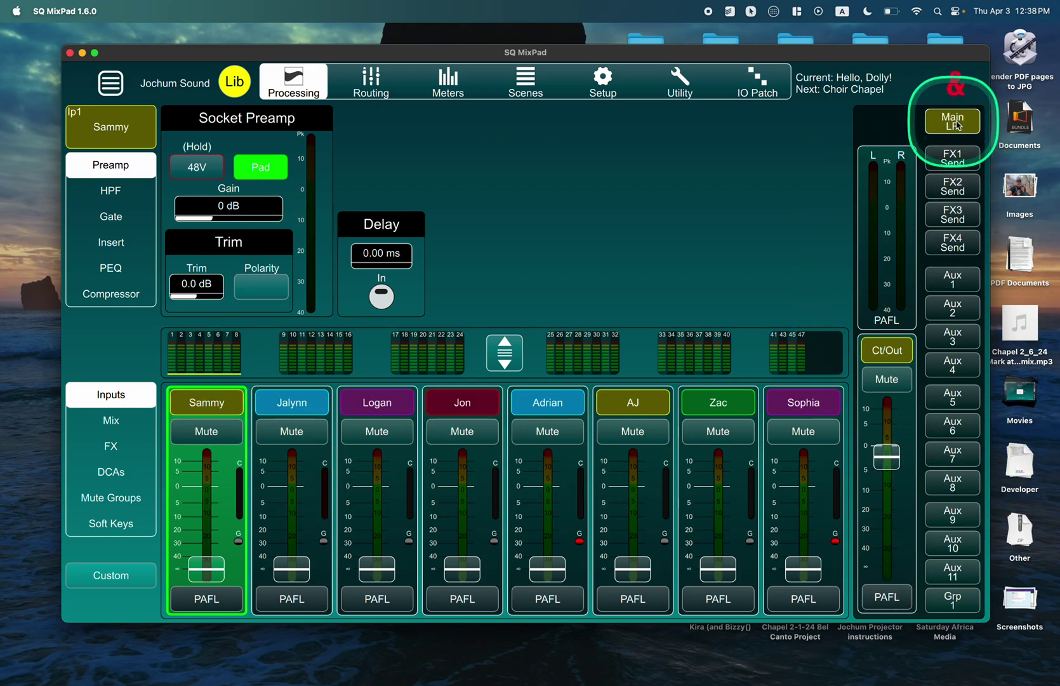
{"action": "left_click_drag", "start_coordinate": [461, 568], "coordinate": [486, 641]}
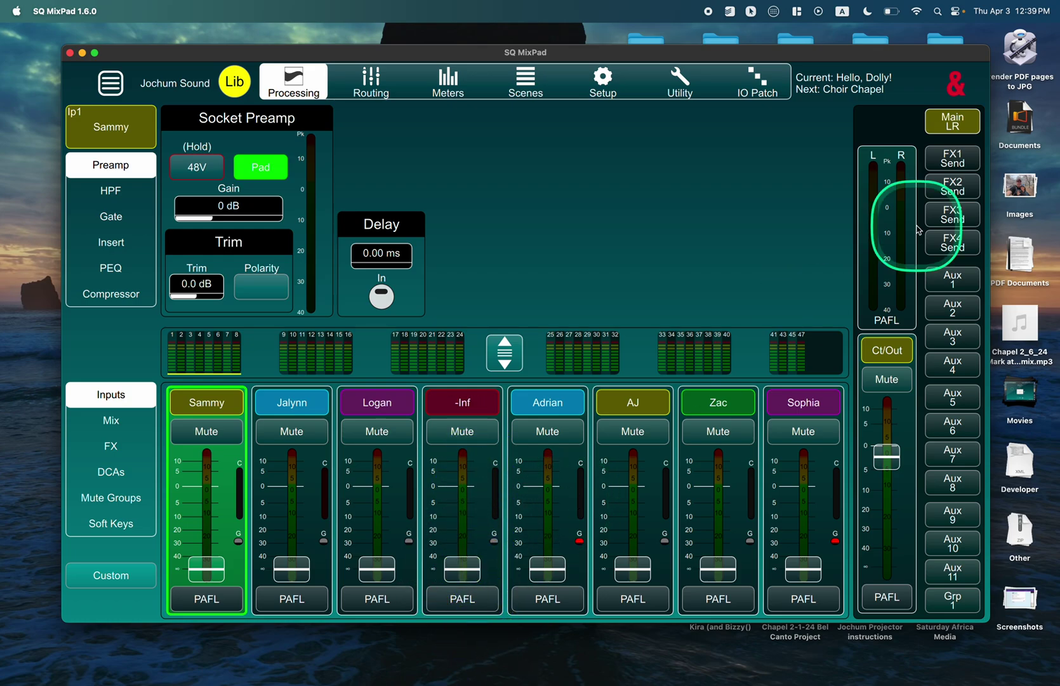
{"action": "left_click", "coordinate": [952, 280]}
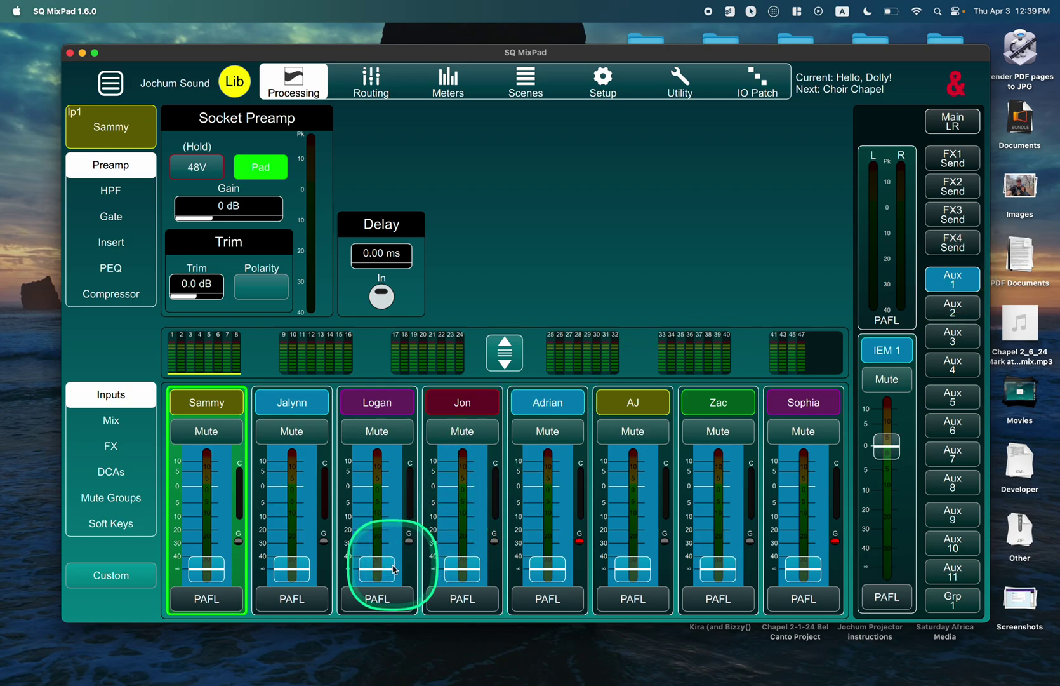
{"action": "left_click_drag", "start_coordinate": [383, 501], "coordinate": [378, 569]}
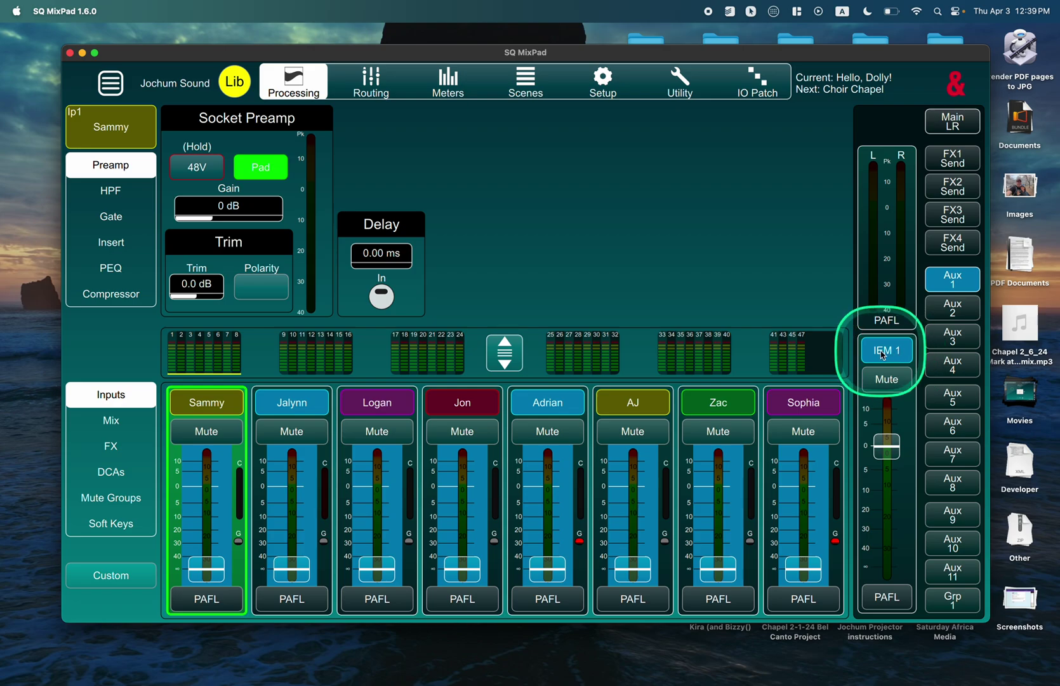
{"action": "left_click", "coordinate": [954, 310]}
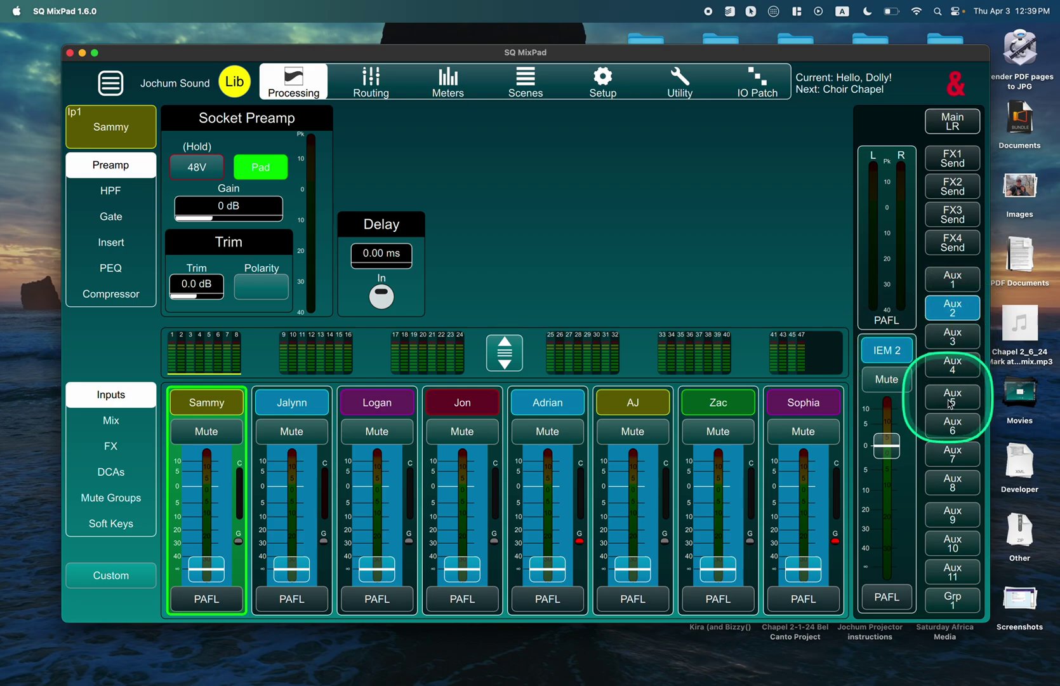
{"action": "left_click", "coordinate": [959, 461]}
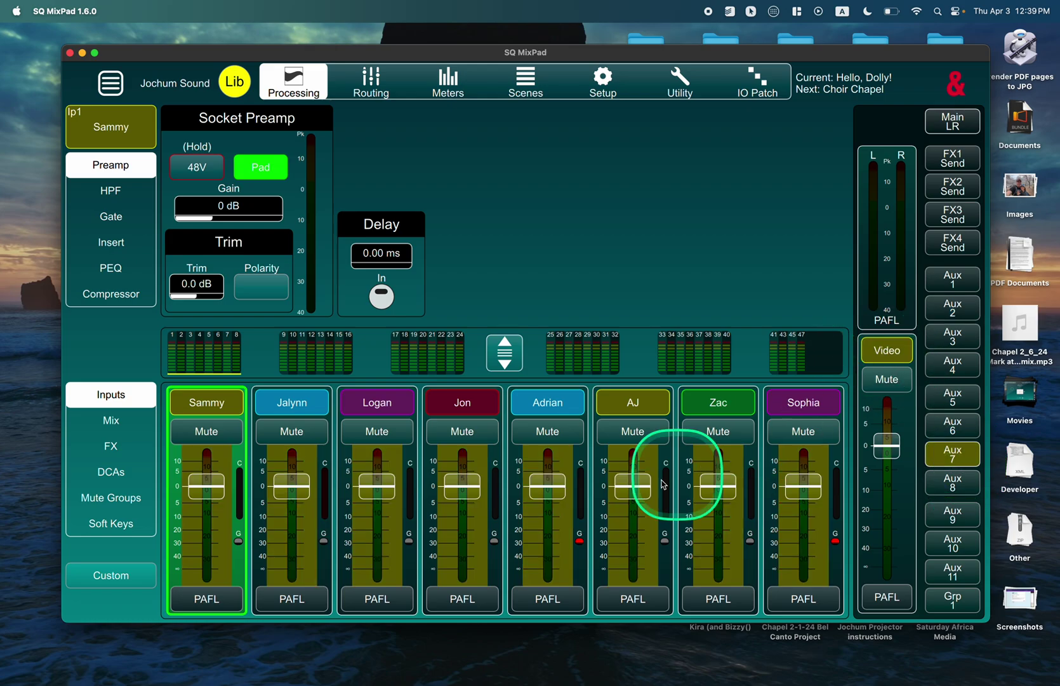
{"action": "left_click_drag", "start_coordinate": [547, 486], "coordinate": [544, 552]}
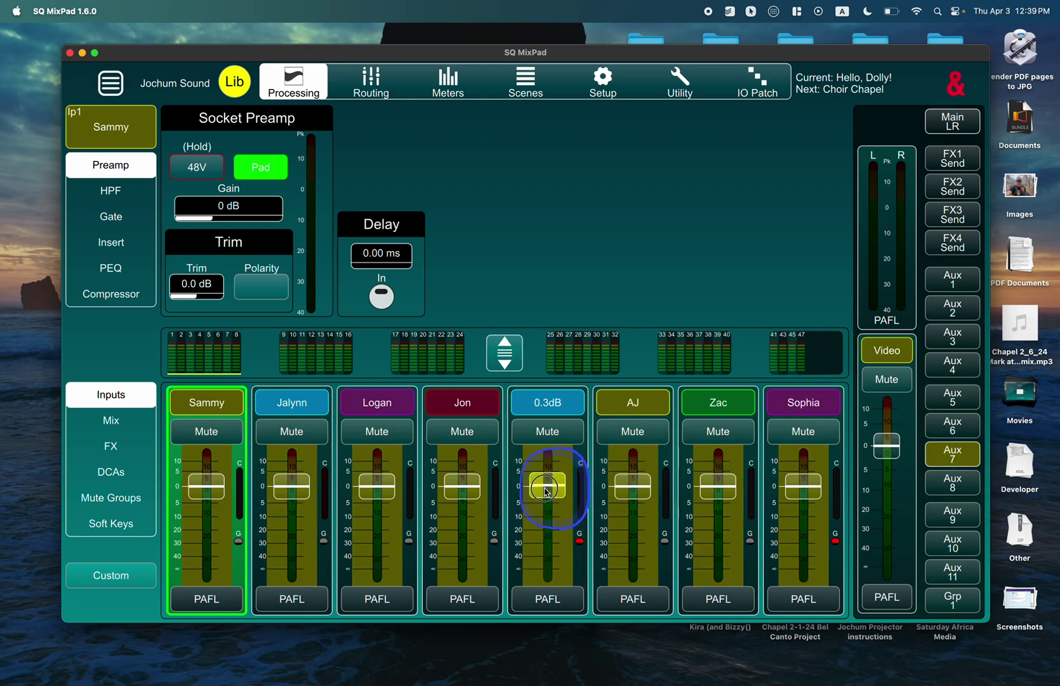
{"action": "left_click", "coordinate": [941, 283]}
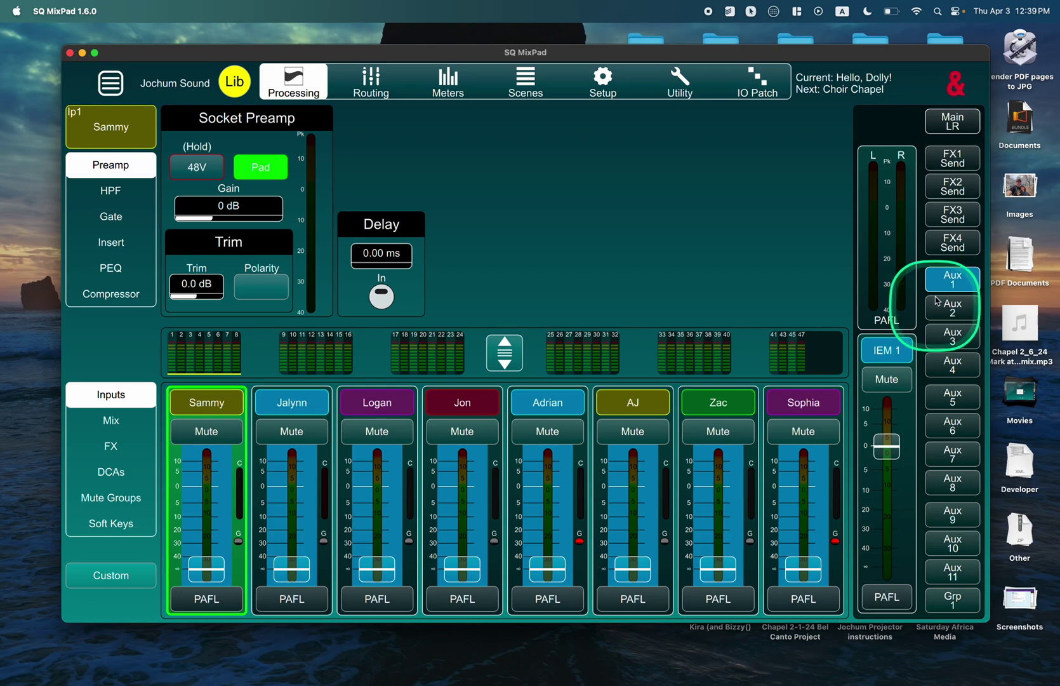
{"action": "left_click", "coordinate": [953, 282]}
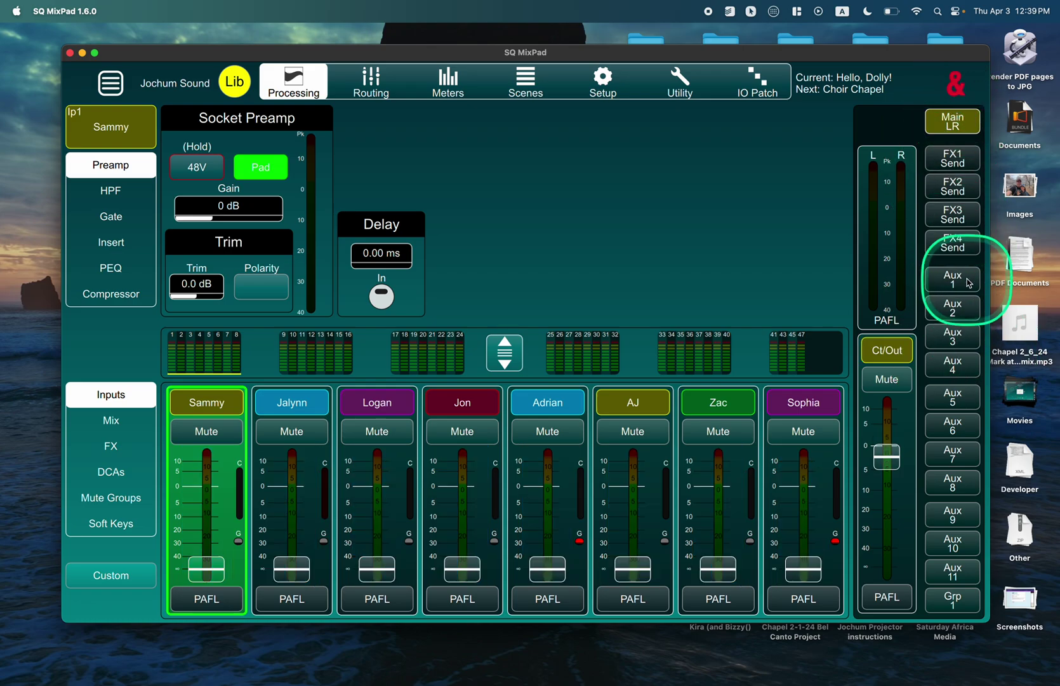
{"action": "left_click", "coordinate": [968, 282]}
{"action": "left_click", "coordinate": [953, 120]}
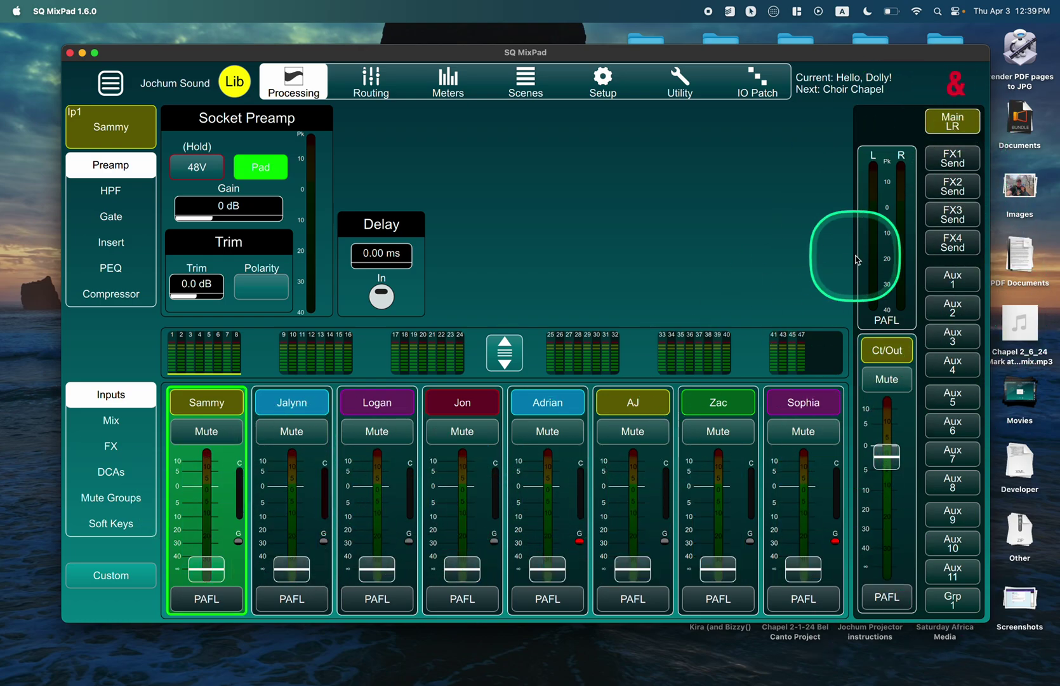
{"action": "left_click", "coordinate": [966, 284]}
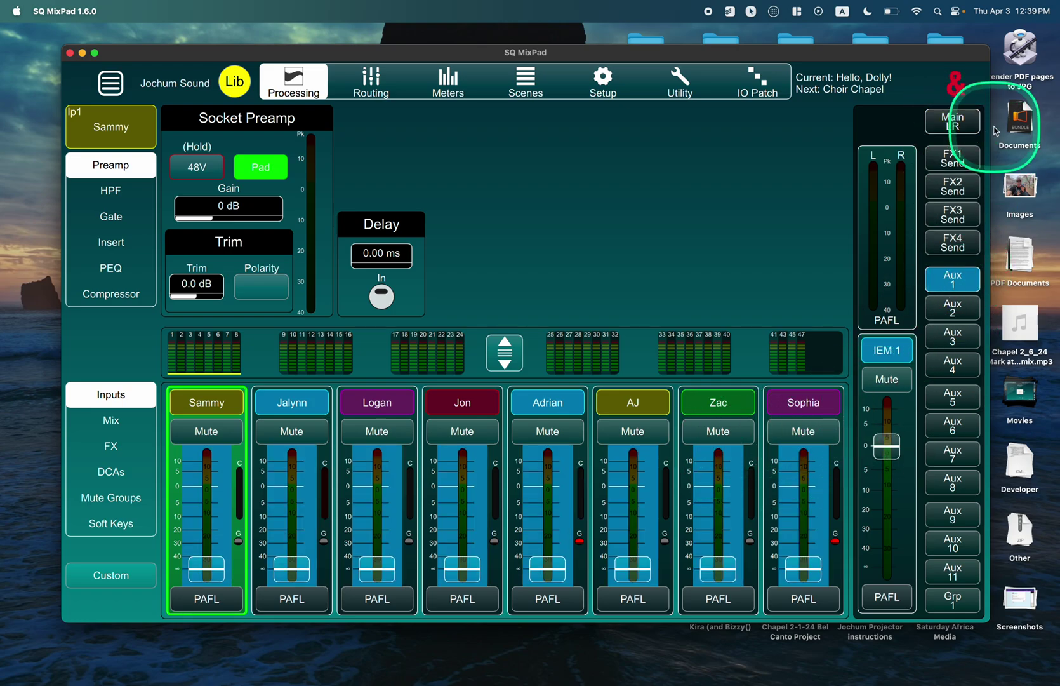
{"action": "left_click", "coordinate": [963, 121]}
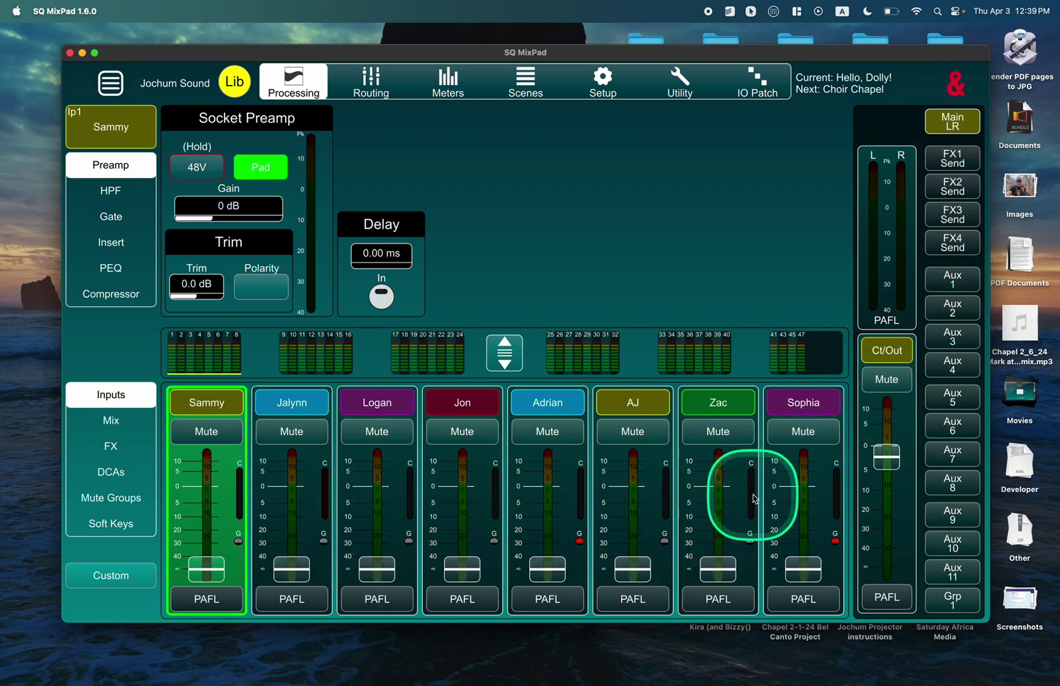
- View Sammy's direct out settings on the Routing page, toggling between Routing and Processing
{"action": "left_click", "coordinate": [371, 95]}
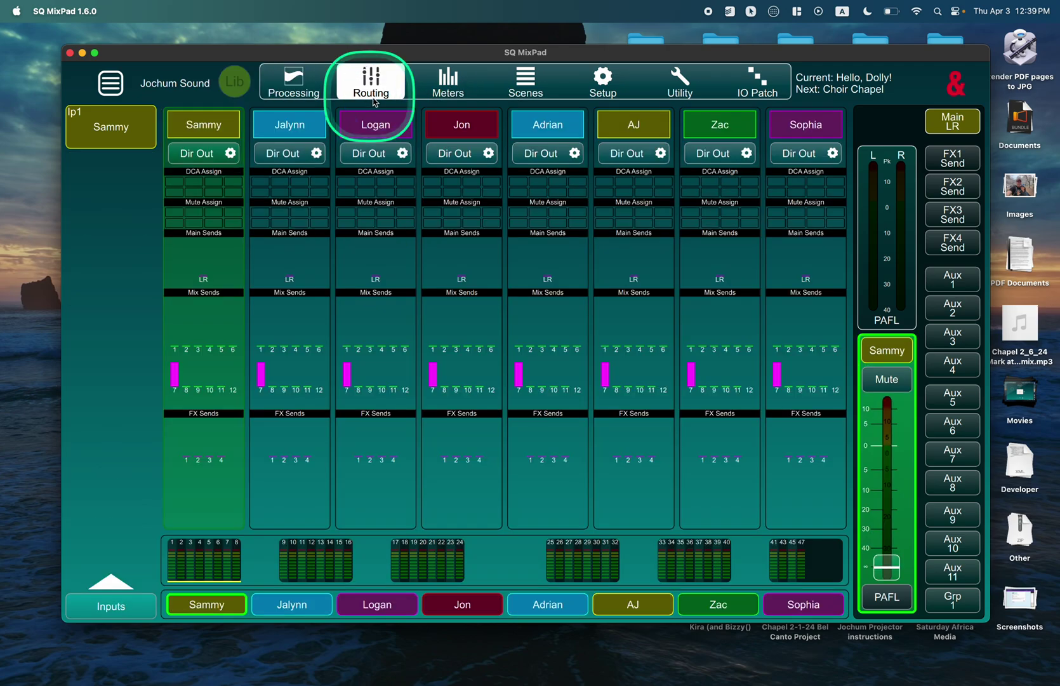
{"action": "left_click", "coordinate": [230, 154]}
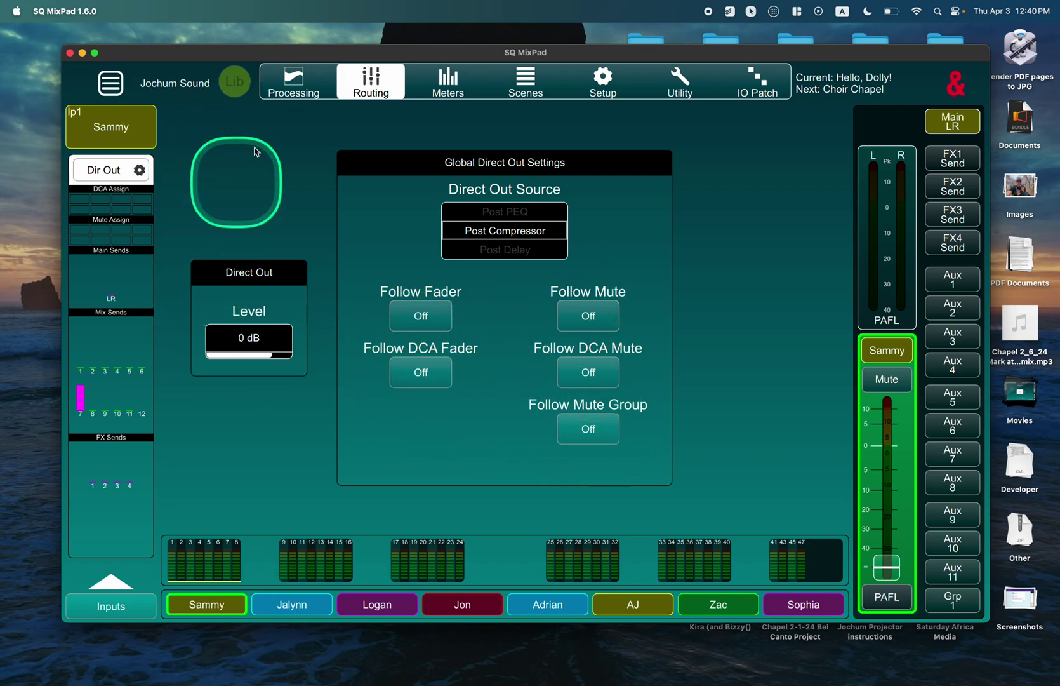
{"action": "left_click", "coordinate": [297, 90]}
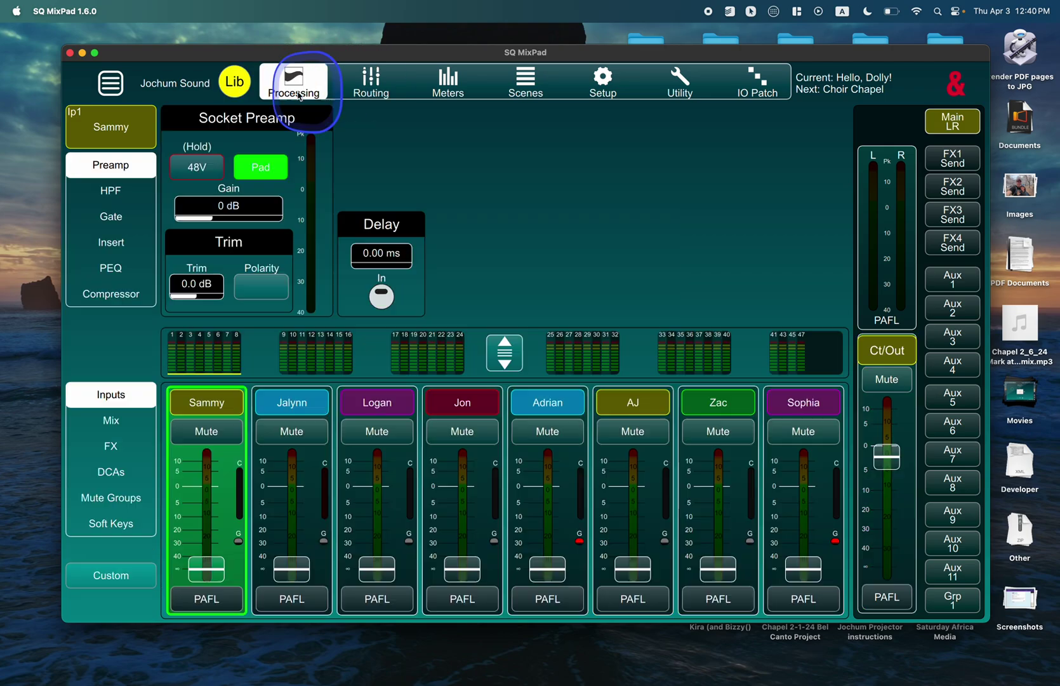
{"action": "left_click", "coordinate": [358, 97]}
{"action": "left_click", "coordinate": [325, 86]}
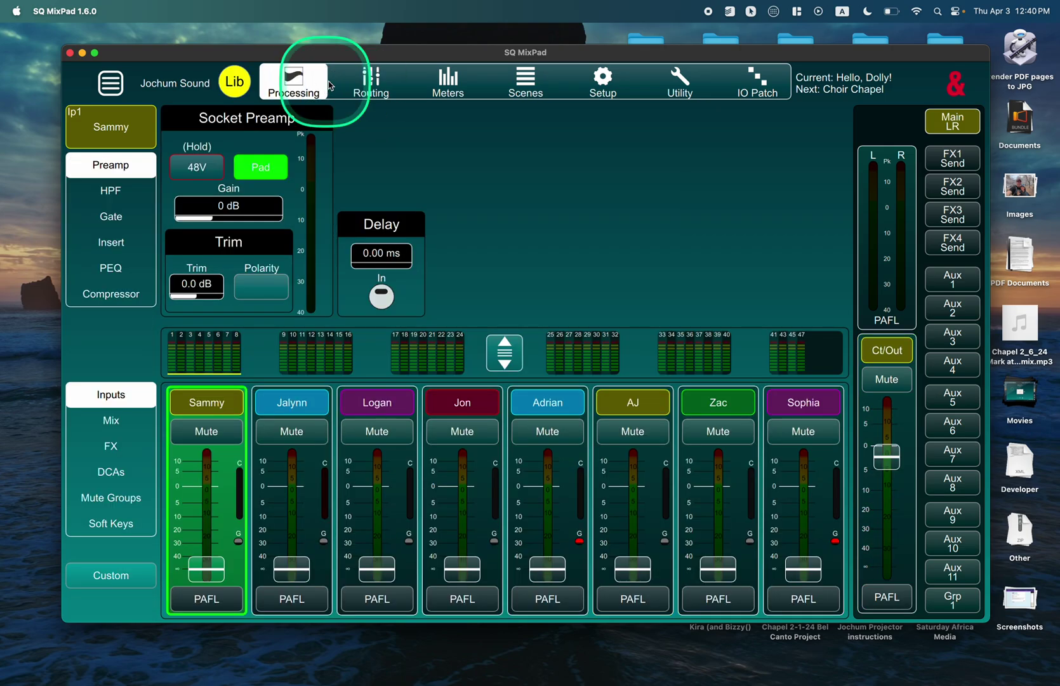
{"action": "left_click", "coordinate": [375, 86]}
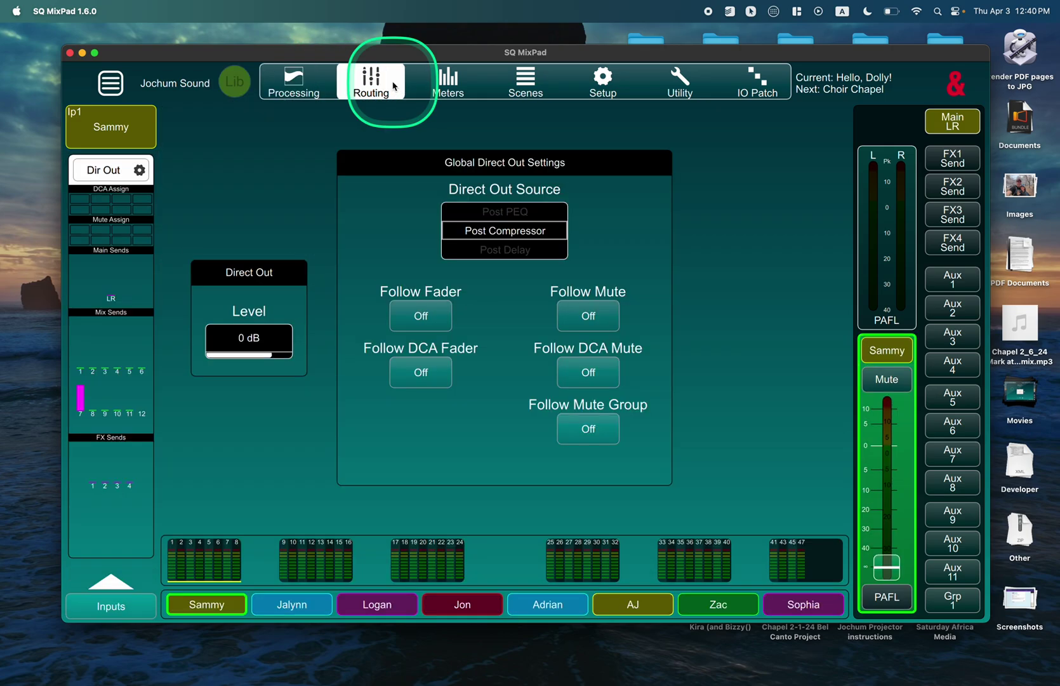
- Switch the faders to the Mix layer, view IEM 8's aux send settings, then return to Processing
{"action": "left_click", "coordinate": [113, 592]}
{"action": "left_click", "coordinate": [113, 392]}
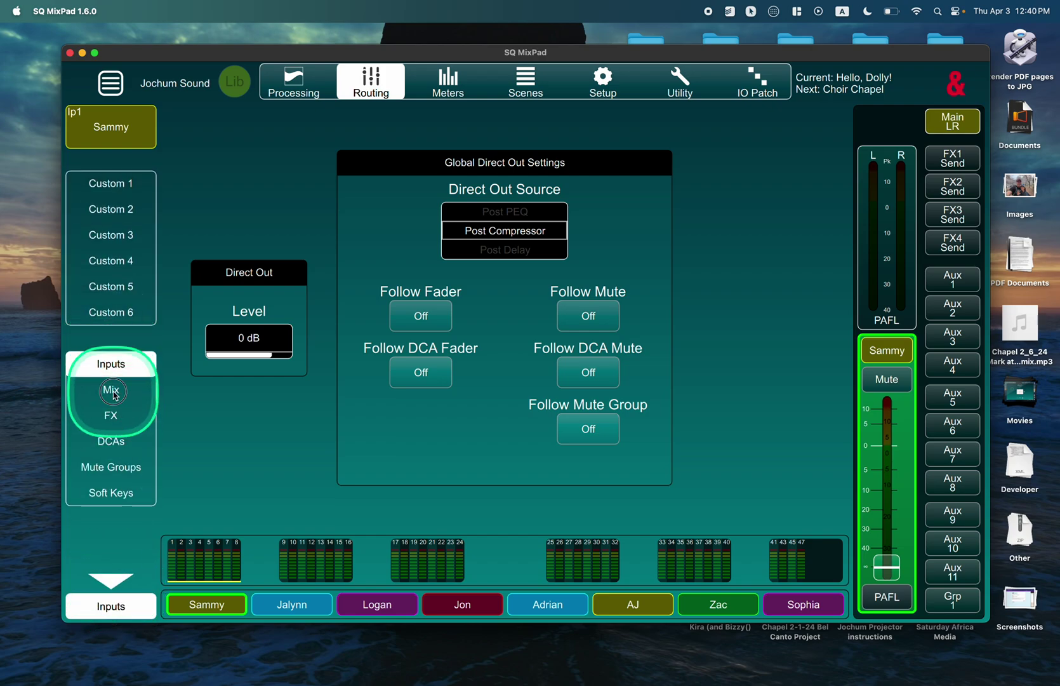
{"action": "left_click", "coordinate": [210, 606]}
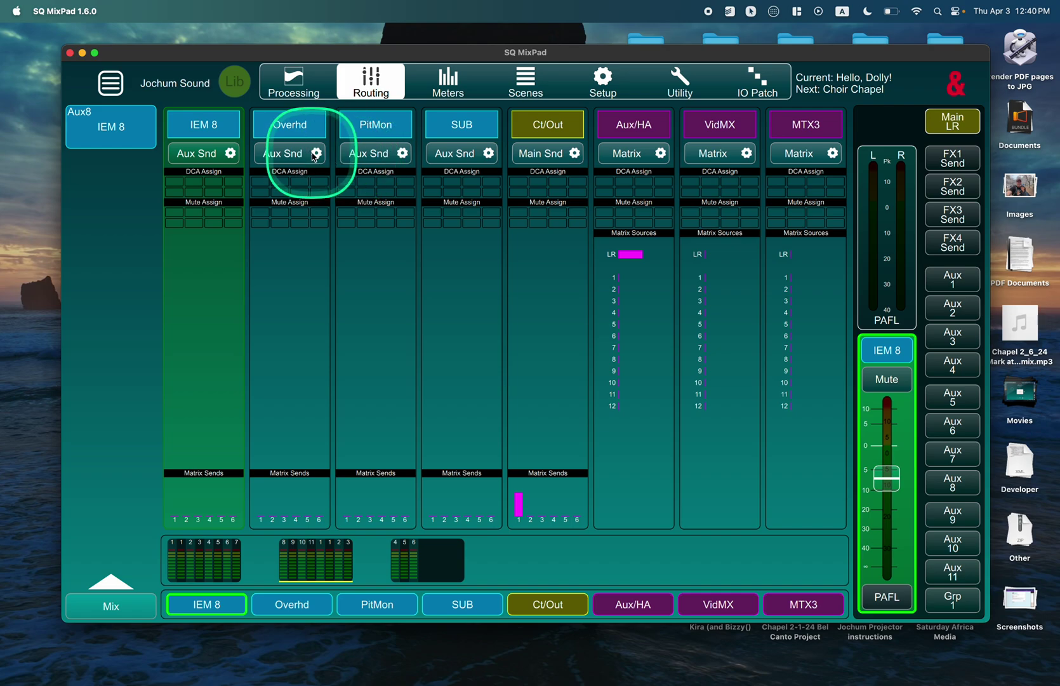
{"action": "left_click", "coordinate": [229, 154]}
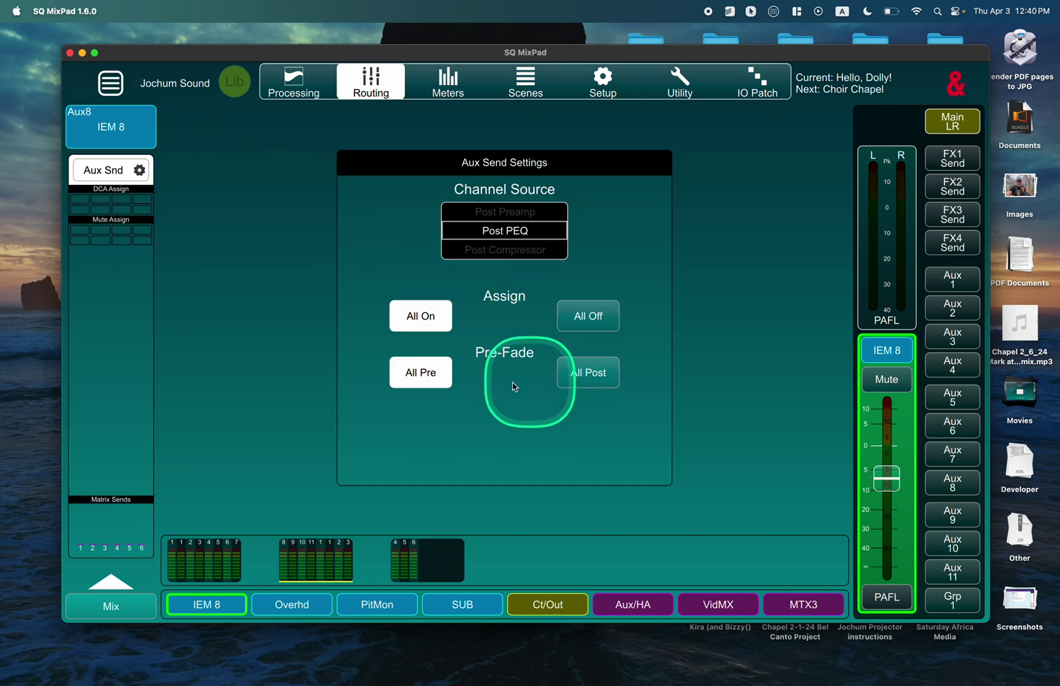
{"action": "left_click", "coordinate": [304, 80]}
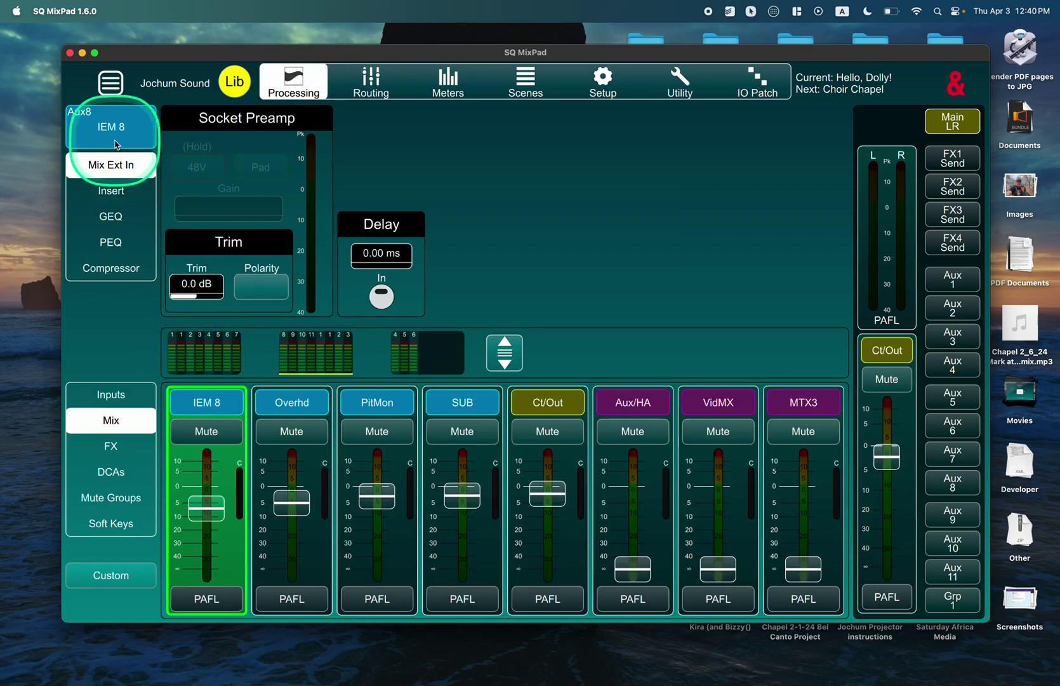
- Return to input channels 1–8, select Sammy's strip, toggle its Mute and switch its PAFL on
{"action": "left_click", "coordinate": [110, 395]}
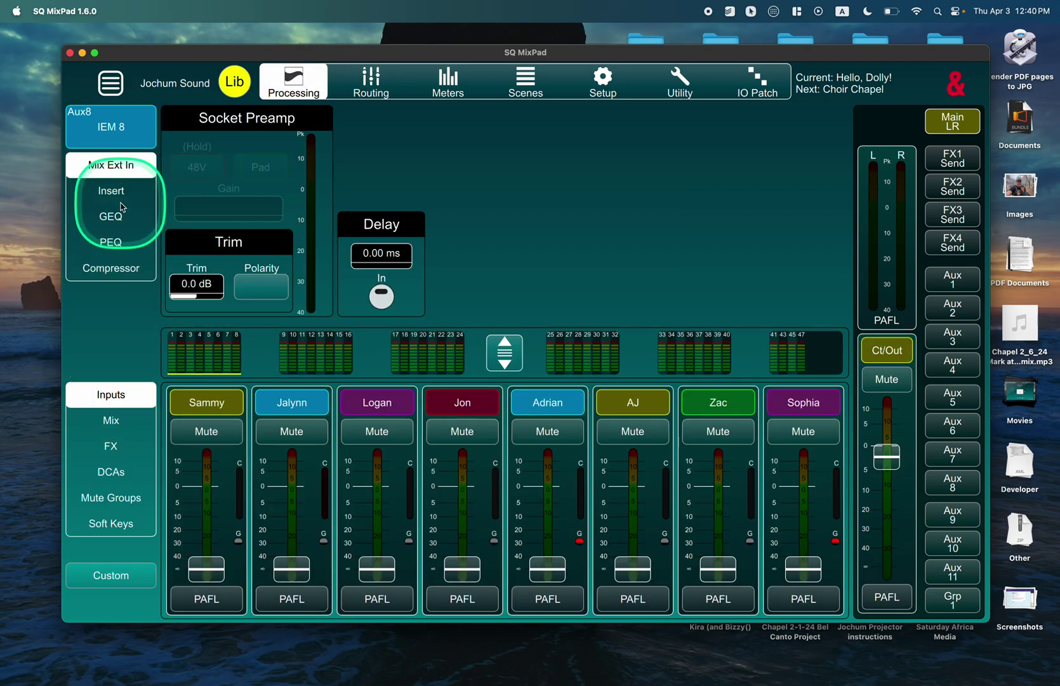
{"action": "left_click", "coordinate": [204, 405]}
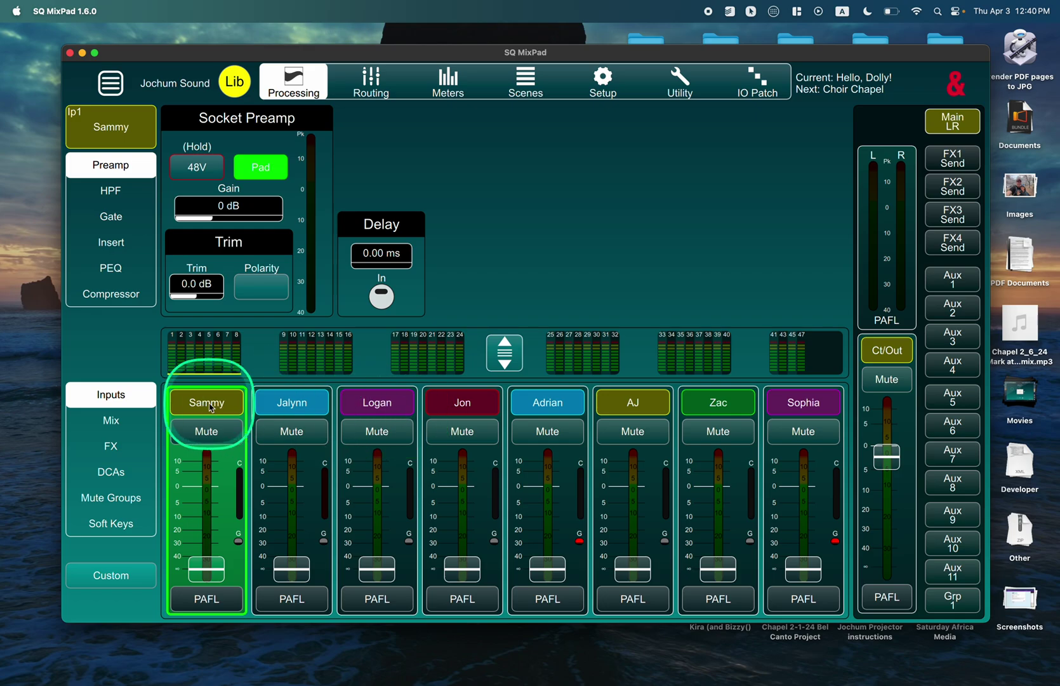
{"action": "left_click", "coordinate": [207, 432]}
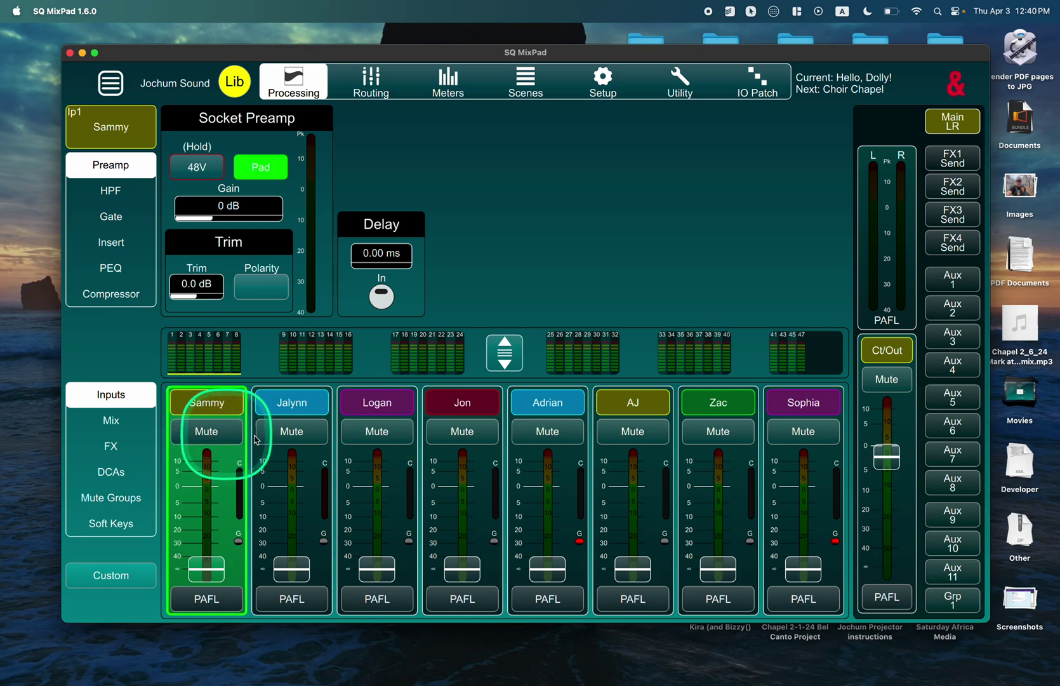
{"action": "left_click", "coordinate": [208, 600]}
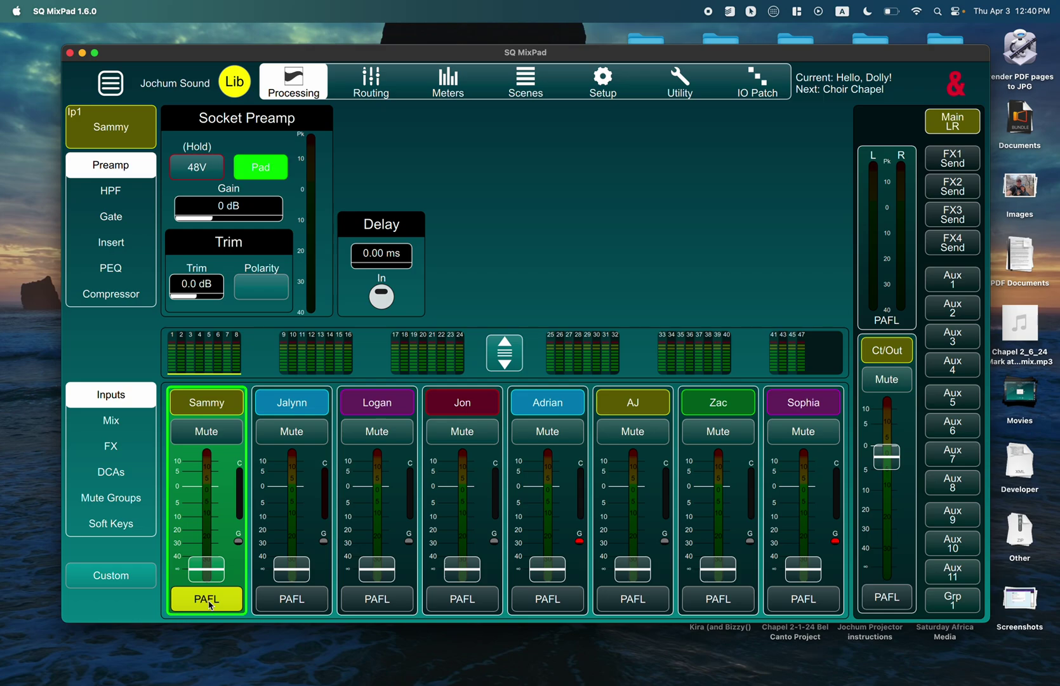
{"action": "left_click", "coordinate": [209, 600]}
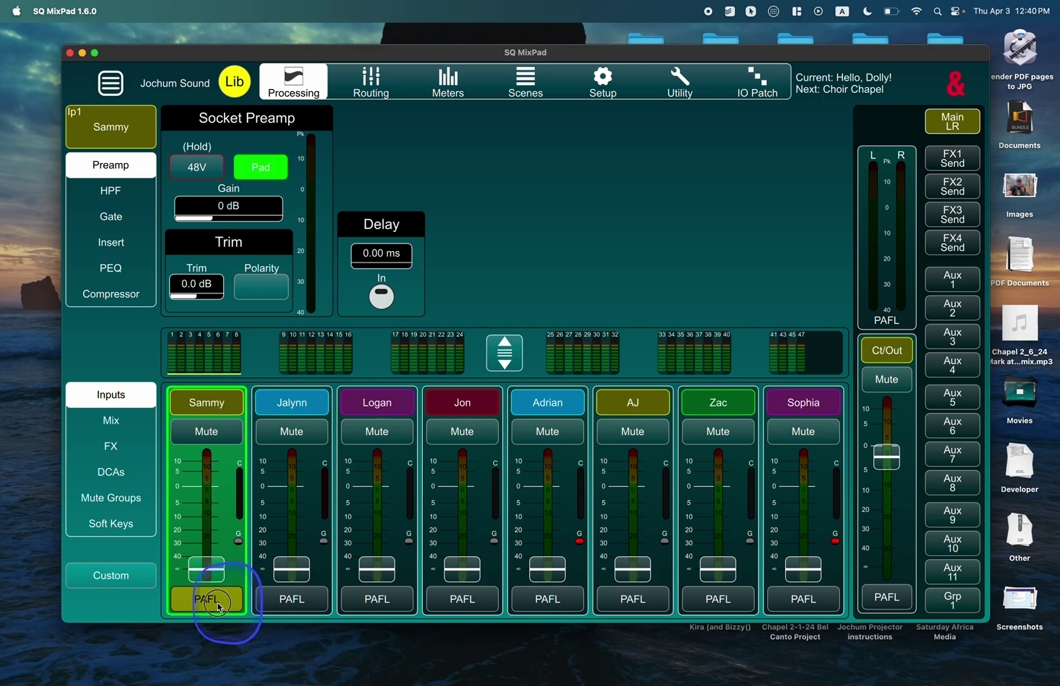
- In Meters, compare the Inputs and Mix views, ending on the Inputs overview (Ip1–Ip47/48)
{"action": "left_click", "coordinate": [452, 86]}
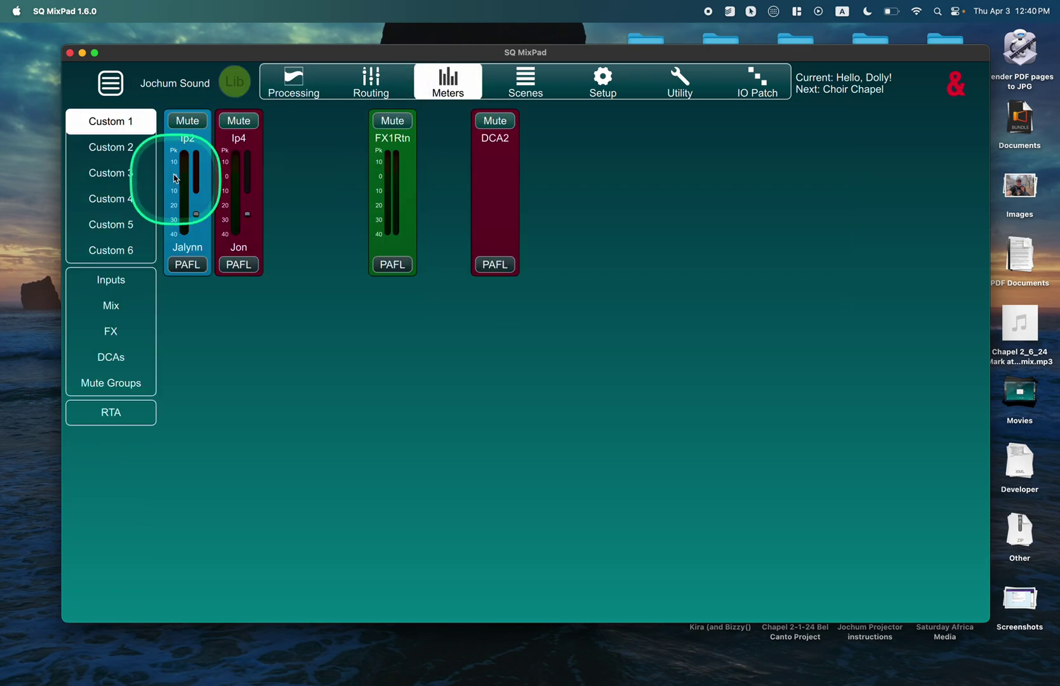
{"action": "left_click", "coordinate": [117, 283]}
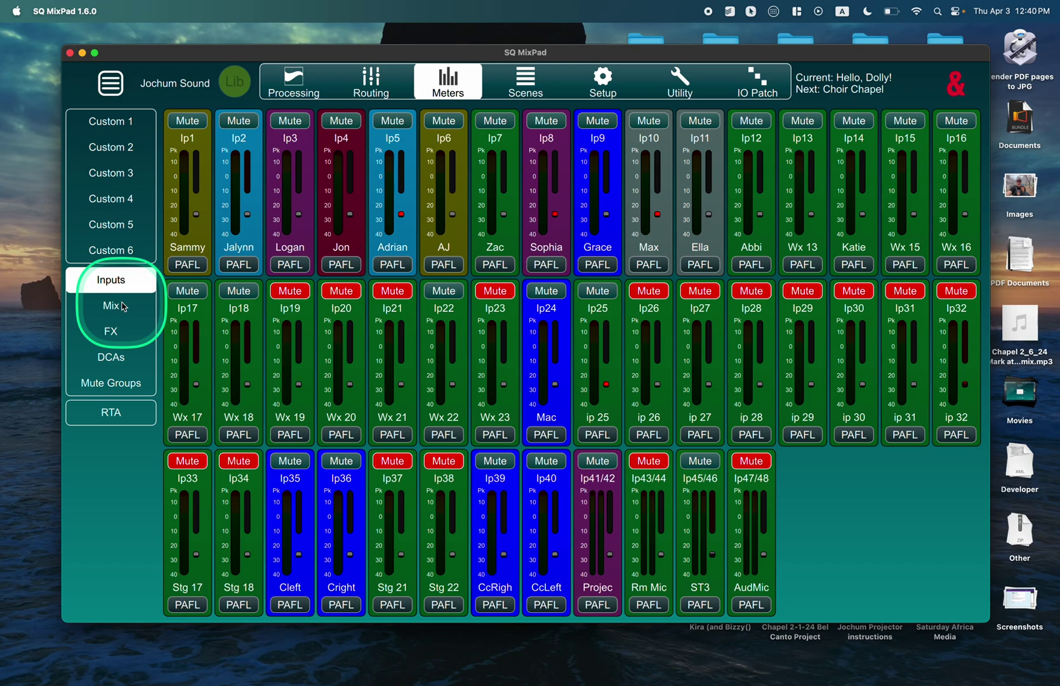
{"action": "left_click", "coordinate": [124, 307]}
{"action": "left_click", "coordinate": [117, 287]}
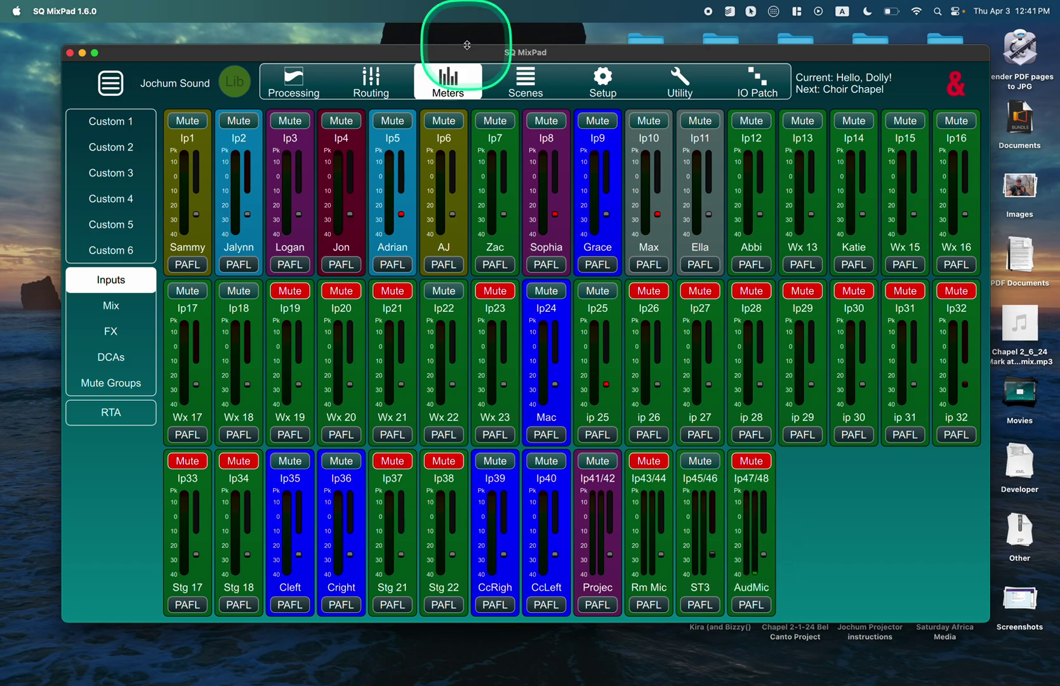
- Recall scene 4) Fenske Chapel from the scene list and confirm it
{"action": "left_click", "coordinate": [526, 92]}
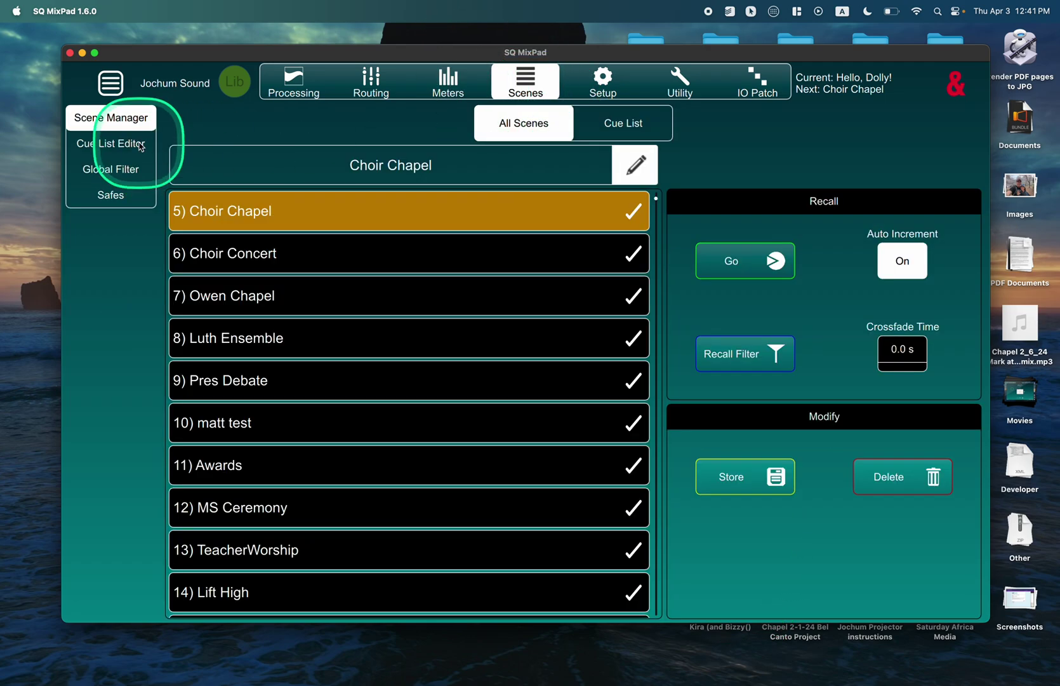
{"action": "scroll", "coordinate": [329, 279], "scroll_direction": "up", "scroll_amount": 5}
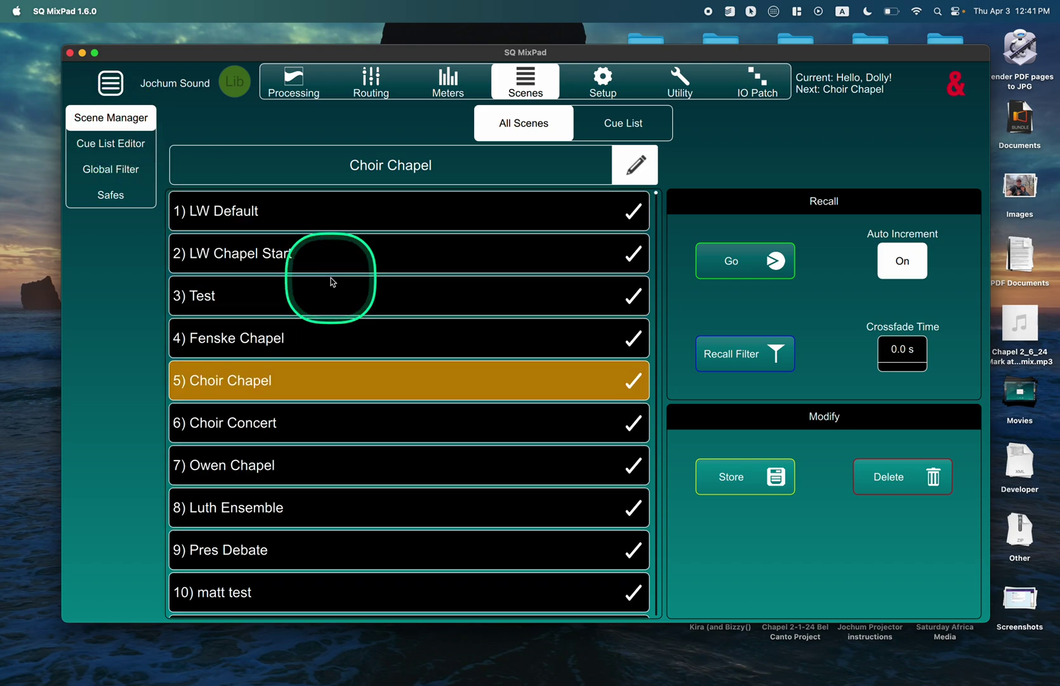
{"action": "left_click", "coordinate": [262, 343]}
{"action": "left_click", "coordinate": [748, 262]}
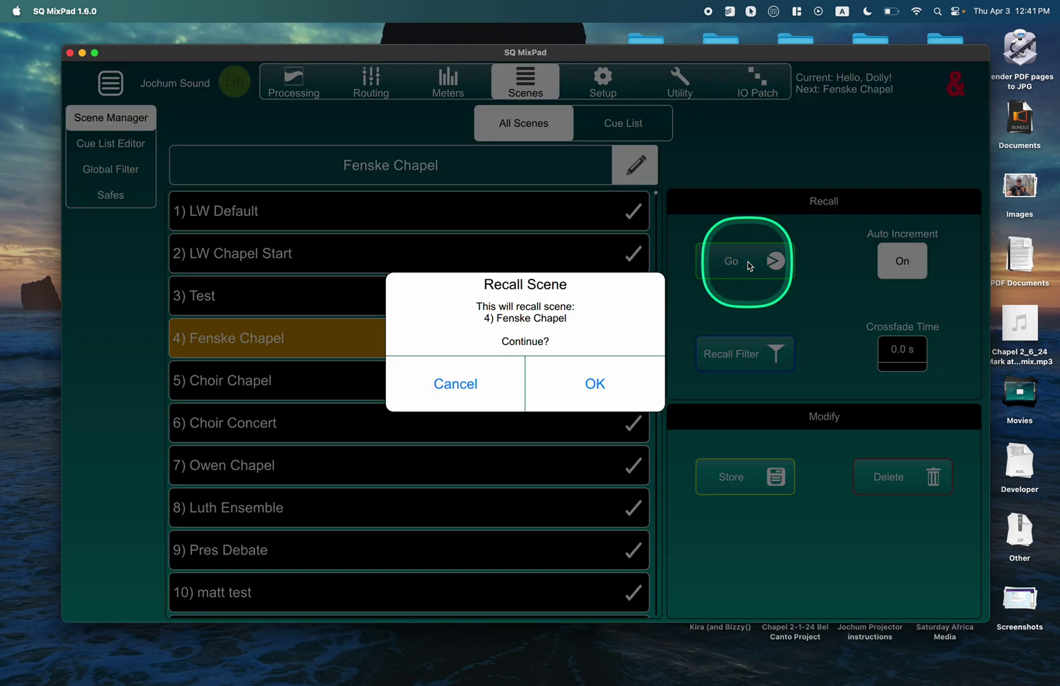
{"action": "left_click", "coordinate": [586, 399]}
- Check the FesKey, Box 3 and Keys channels in Processing, ending on Setup's Custom Strip page
{"action": "left_click", "coordinate": [291, 89]}
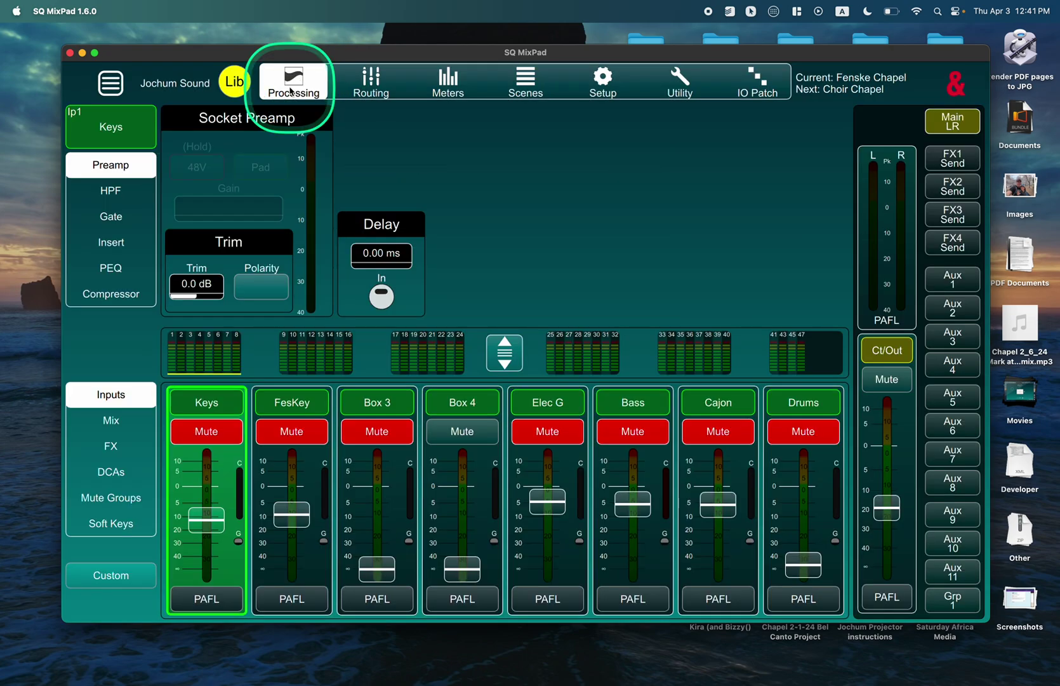
{"action": "left_click", "coordinate": [301, 402]}
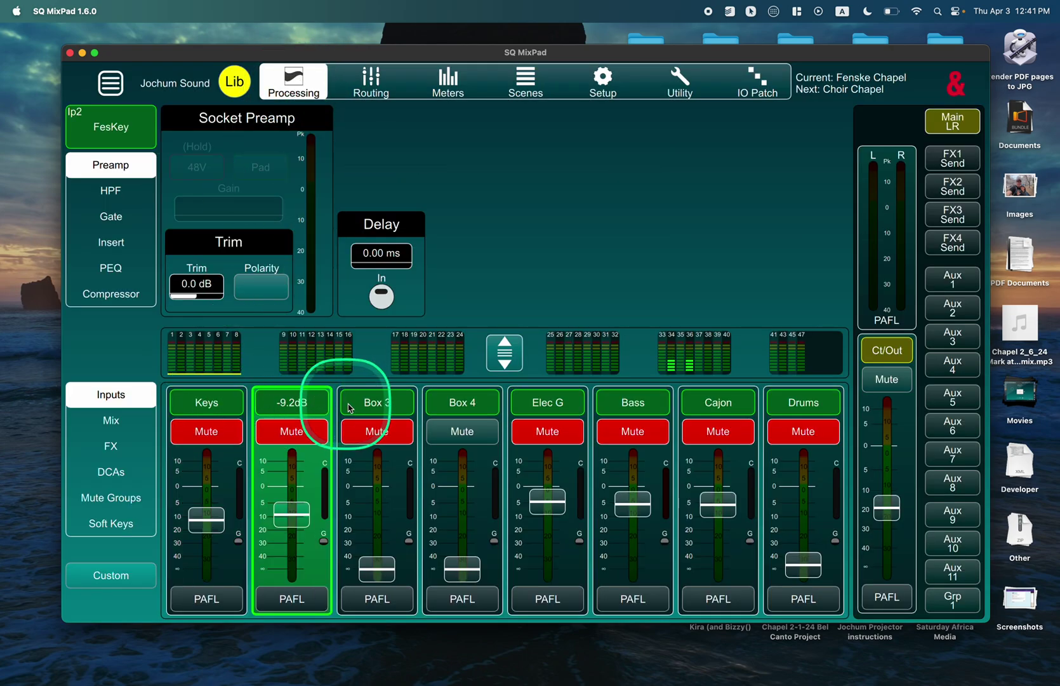
{"action": "left_click", "coordinate": [349, 404]}
{"action": "left_click", "coordinate": [292, 401]}
{"action": "left_click", "coordinate": [207, 402]}
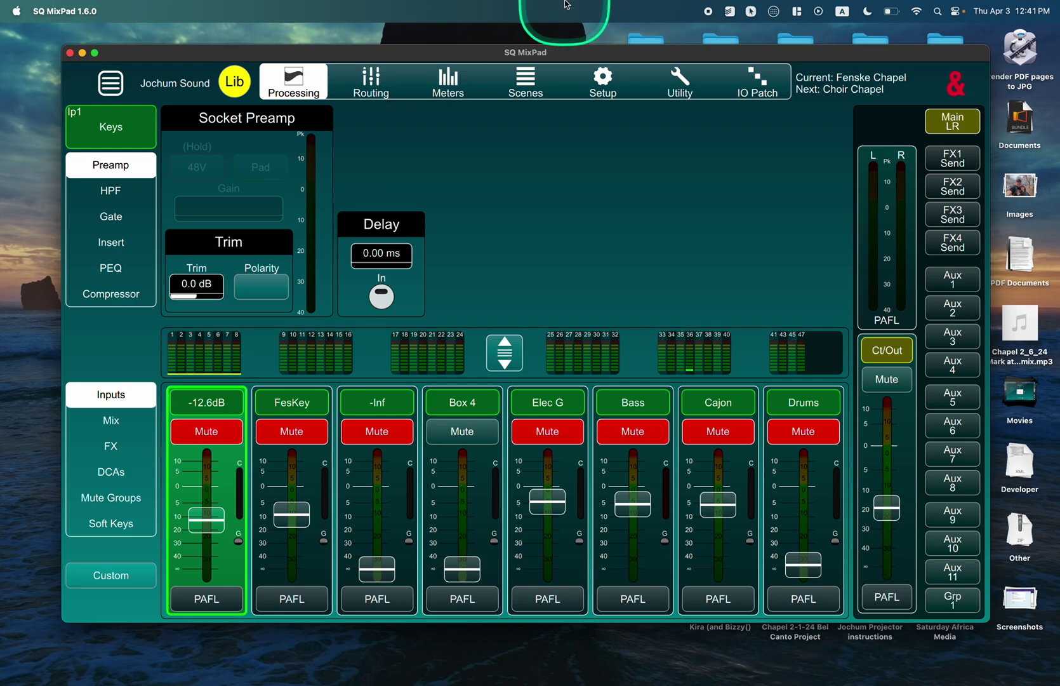
{"action": "left_click", "coordinate": [603, 82]}
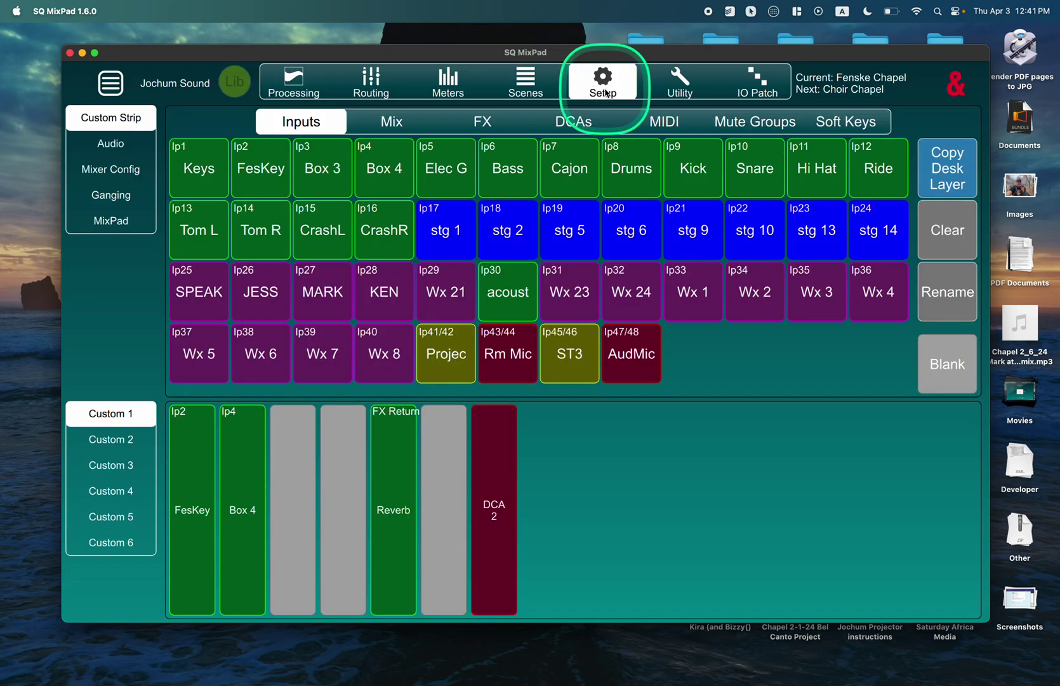
- Browse Setup's Audio and Mixer Config pages, returning to Custom Strip
{"action": "left_click", "coordinate": [109, 143]}
{"action": "left_click", "coordinate": [111, 169]}
{"action": "left_click", "coordinate": [110, 117]}
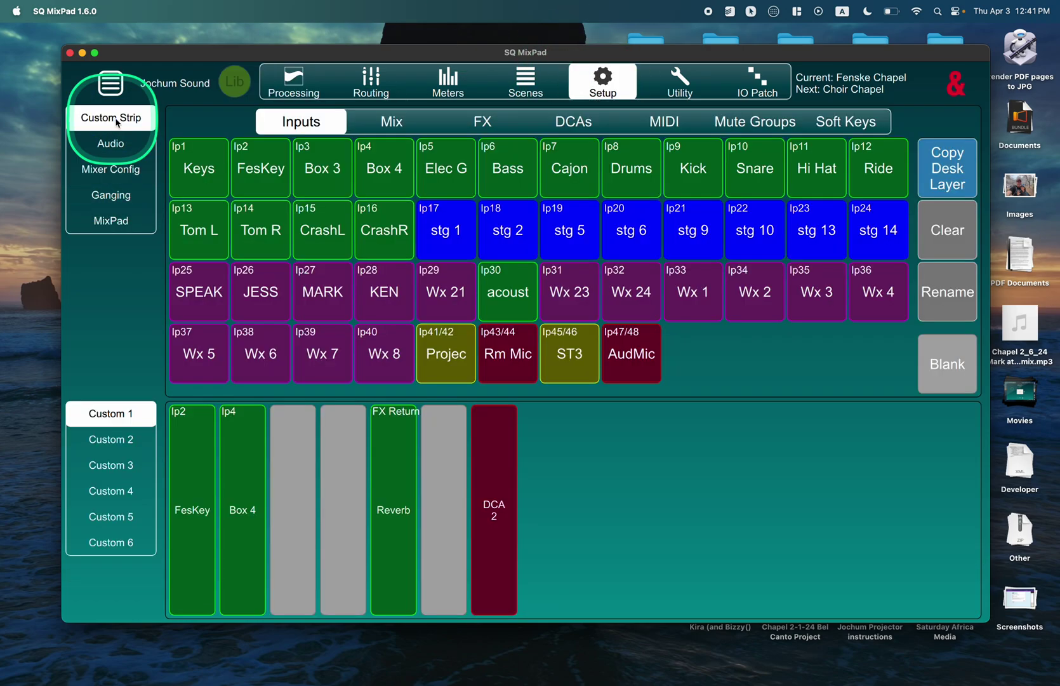
- In Utility, view the SQ Drive page, then the AMM Overview
{"action": "left_click", "coordinate": [674, 85]}
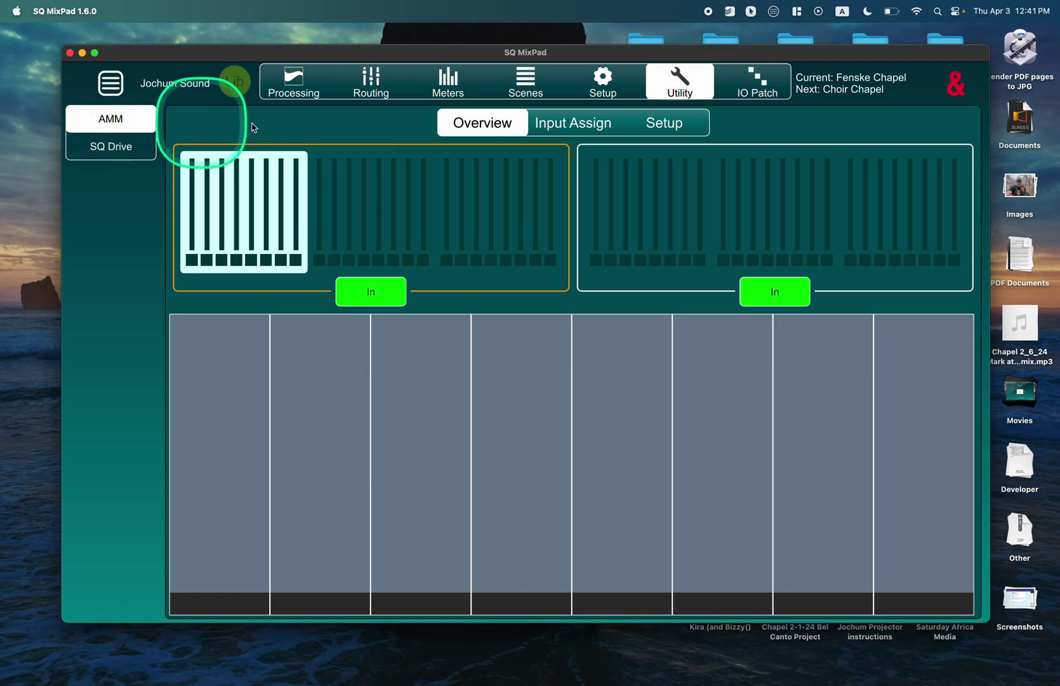
{"action": "left_click", "coordinate": [121, 143]}
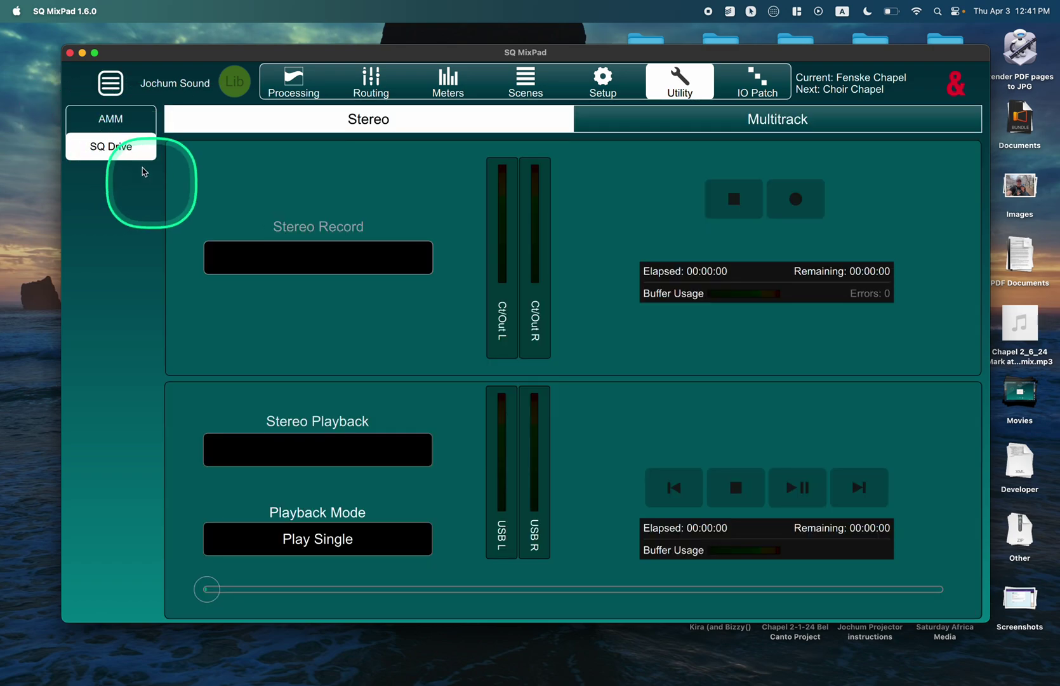
{"action": "left_click", "coordinate": [111, 119]}
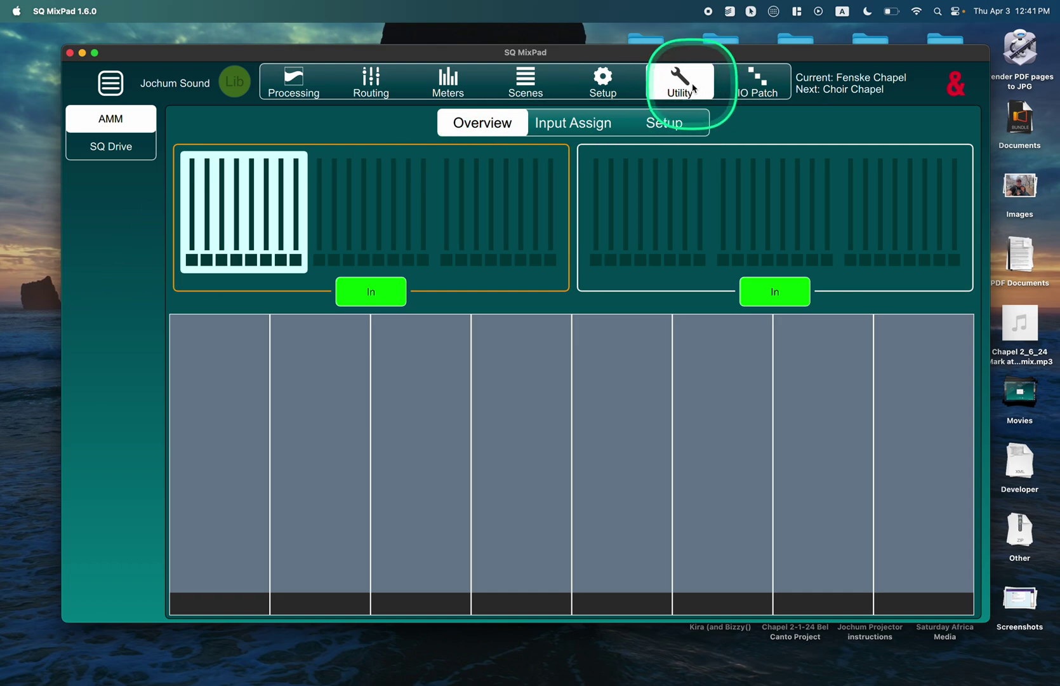
- Show the IO Patch Mix Out grid for Local sockets (Jess on 1, Mon A on 9)
{"action": "left_click", "coordinate": [758, 81]}
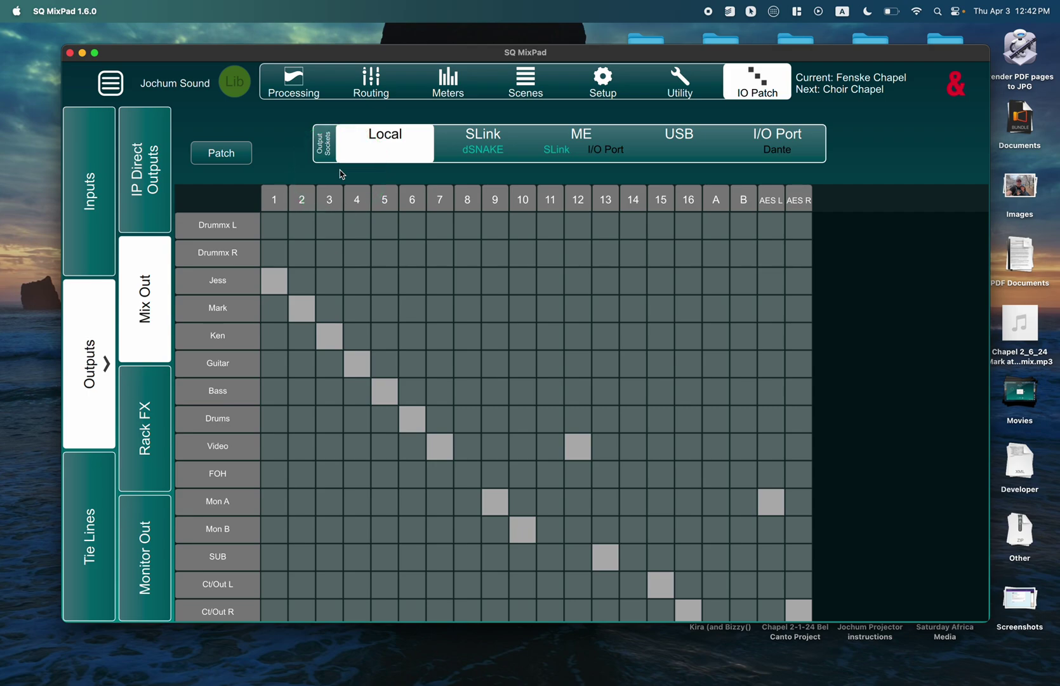
- Log out of the current mixer and connect to the Broadcast mixer
{"action": "left_click", "coordinate": [294, 82]}
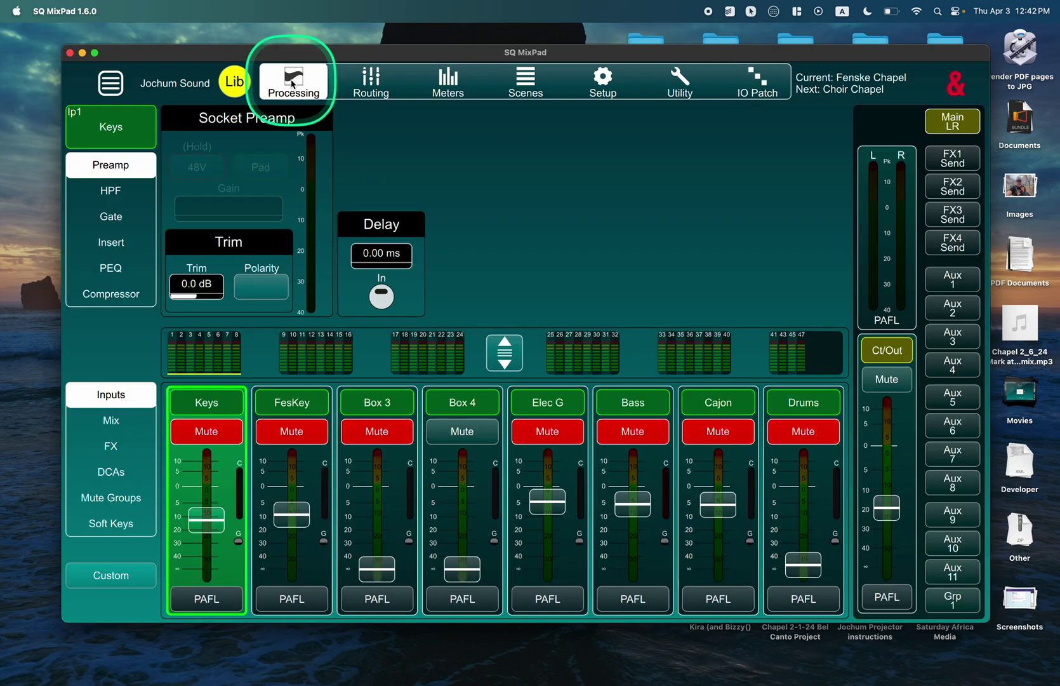
{"action": "left_click", "coordinate": [109, 86]}
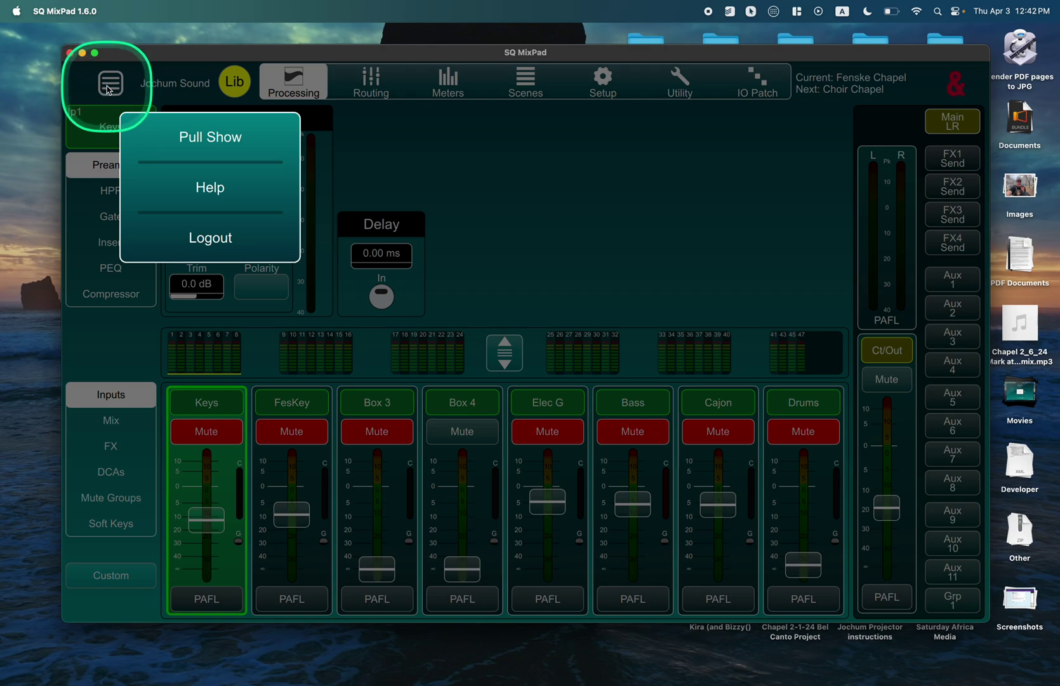
{"action": "left_click", "coordinate": [221, 248]}
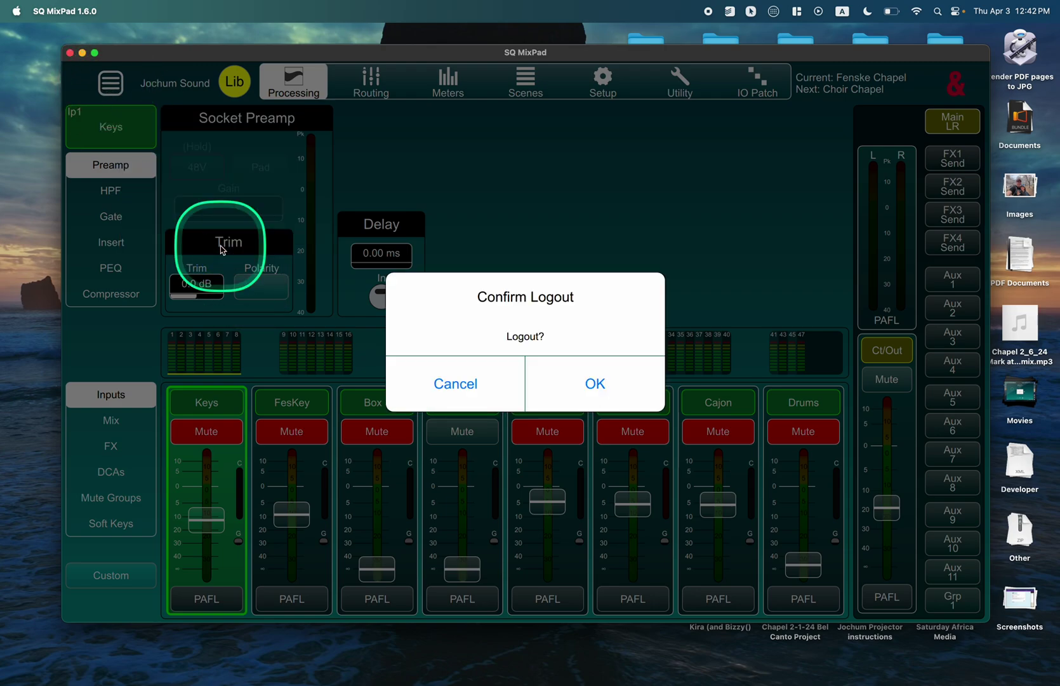
{"action": "left_click", "coordinate": [590, 391]}
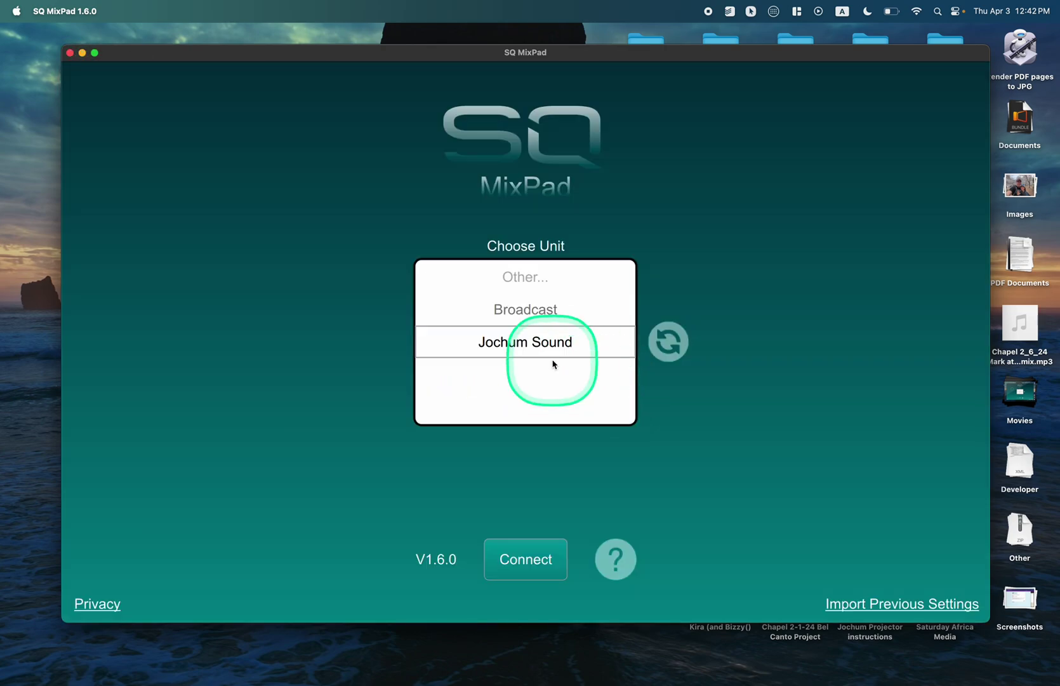
{"action": "left_click", "coordinate": [529, 316]}
{"action": "left_click", "coordinate": [535, 565]}
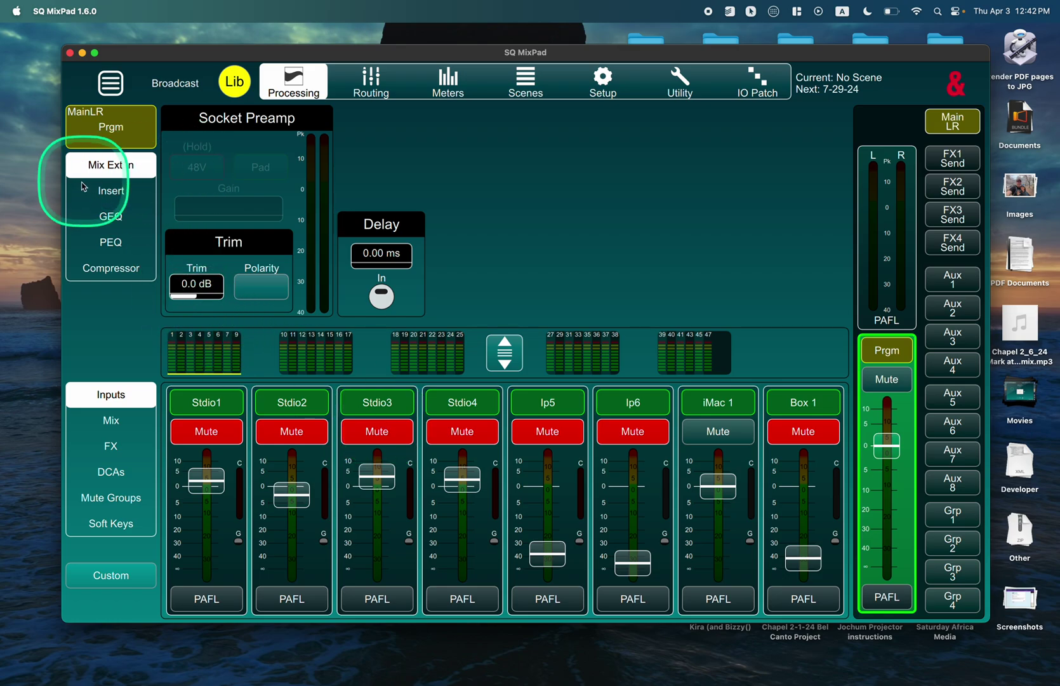
- Log out of Broadcast, returning to the Choose Unit screen
{"action": "left_click", "coordinate": [110, 94]}
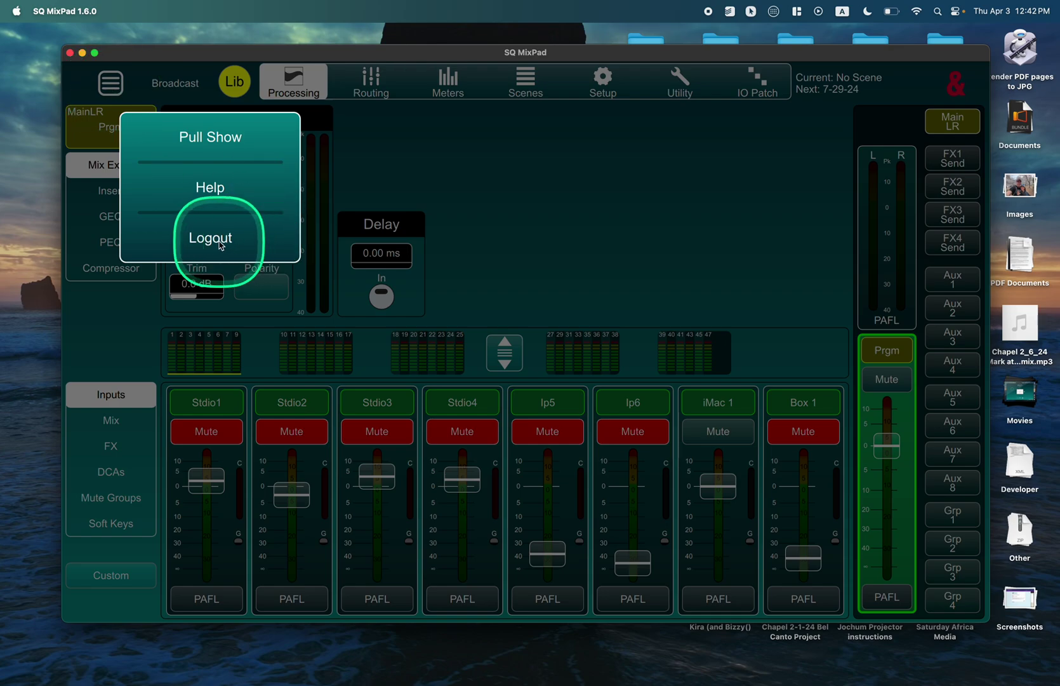
{"action": "left_click", "coordinate": [220, 243]}
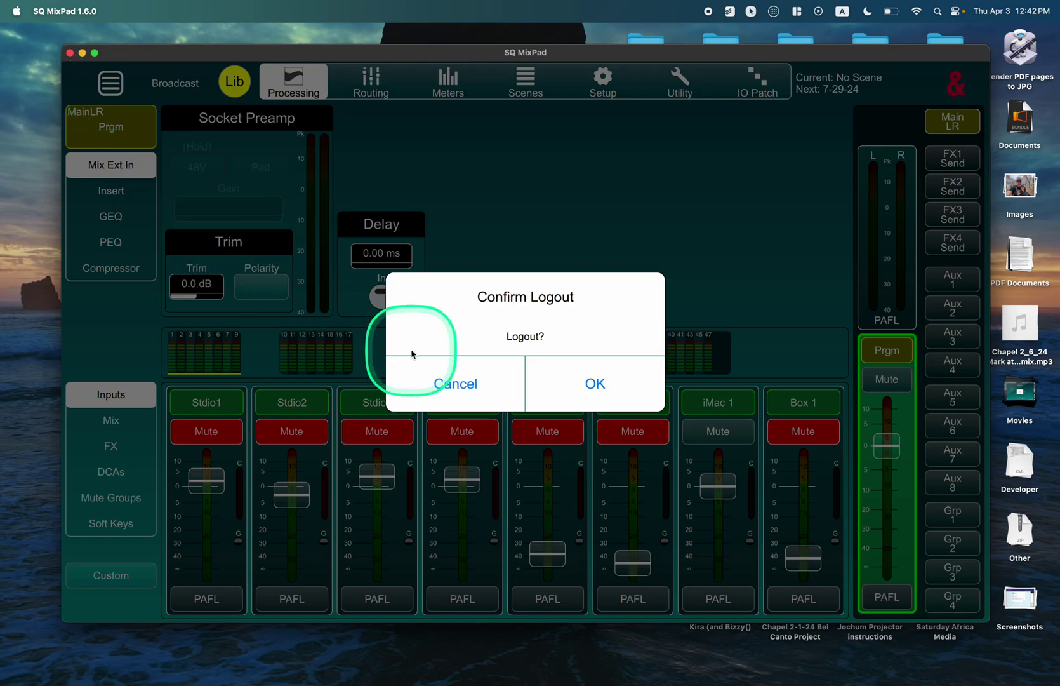
{"action": "left_click", "coordinate": [606, 390]}
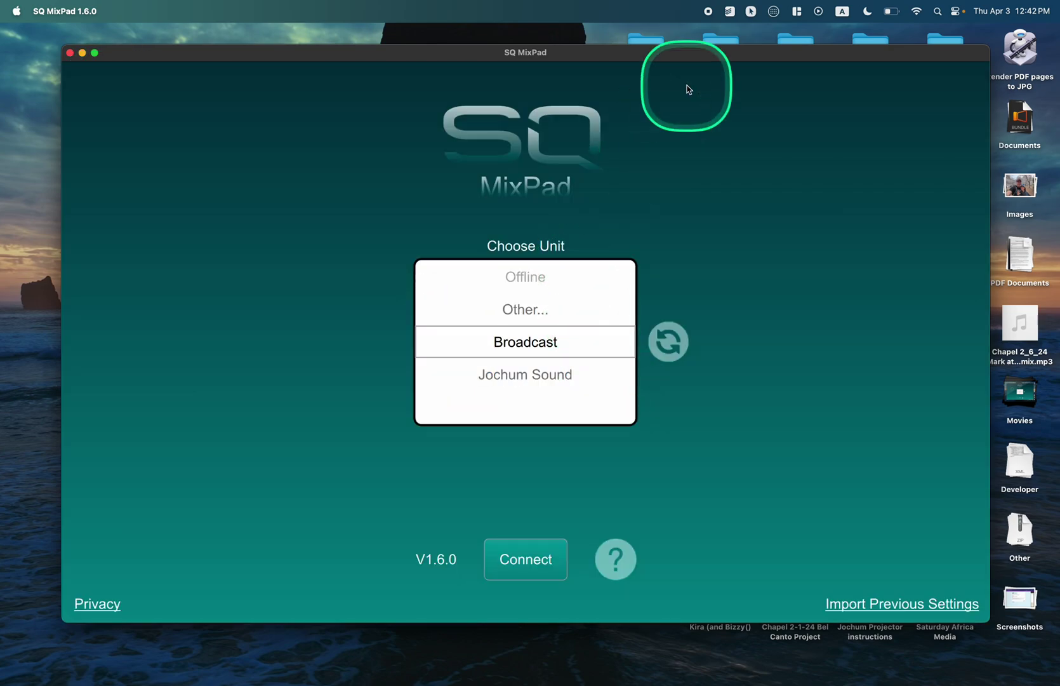